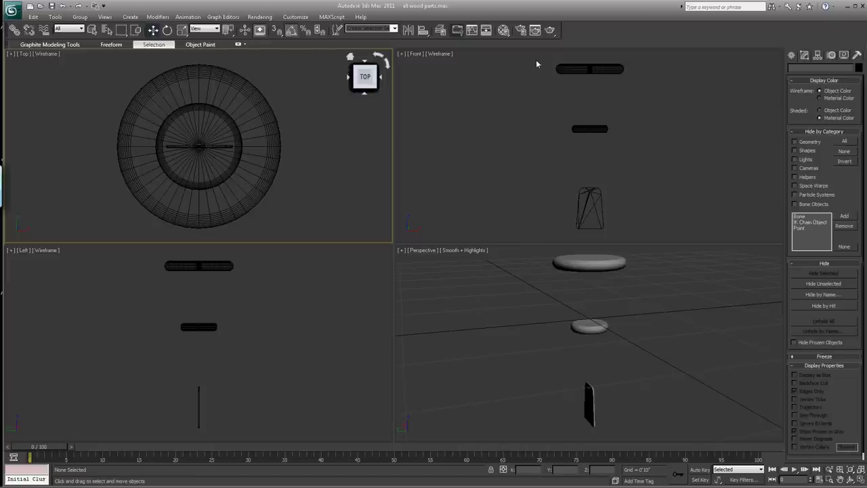
Step: Hide the three selected wood wind-chime parts and zoom extents across all views
{"action": "left_click_drag", "start_coordinate": [535, 58], "coordinate": [640, 233]}
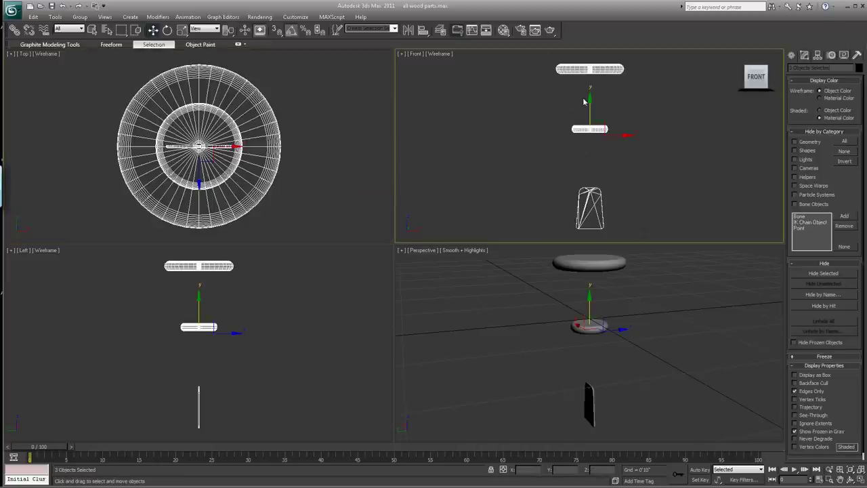
{"action": "right_click", "coordinate": [590, 127]}
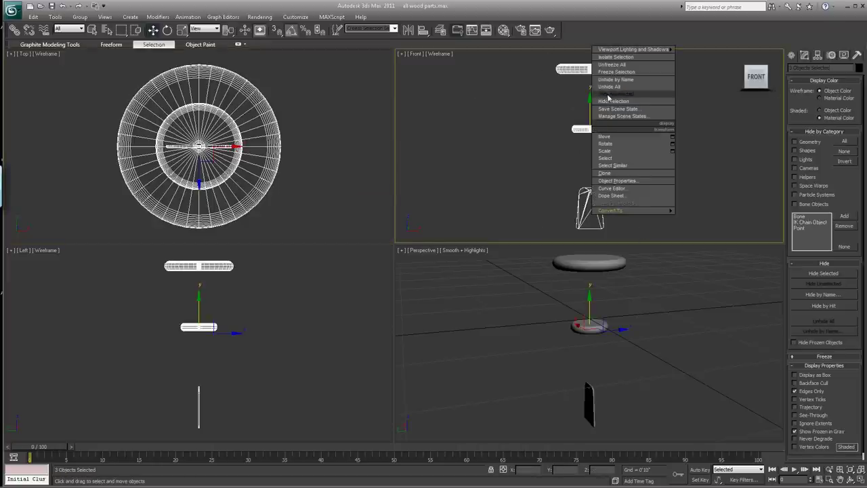
{"action": "left_click", "coordinate": [614, 101]}
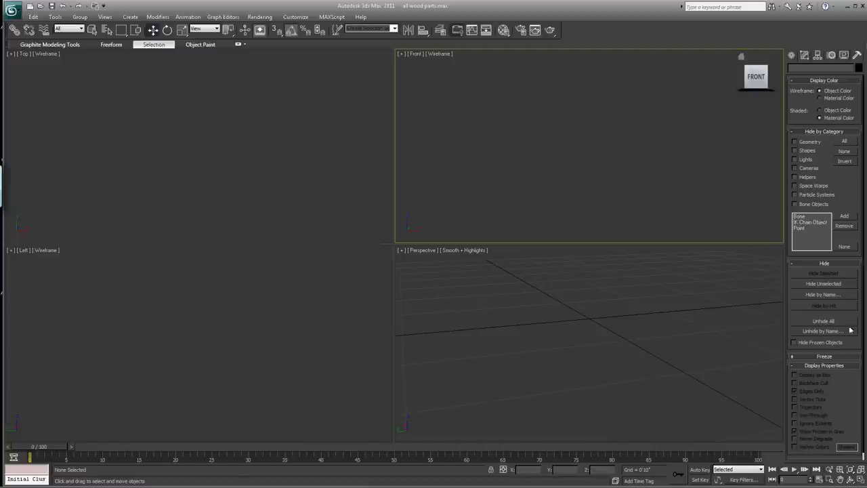
{"action": "left_click", "coordinate": [861, 470]}
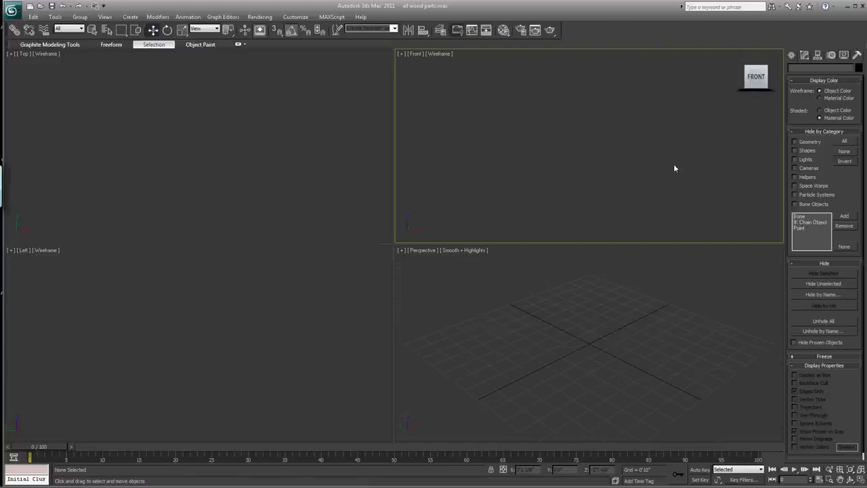
Step: Draw a tall tube in the Top view and zoom extents to fit it
{"action": "left_click", "coordinate": [790, 55]}
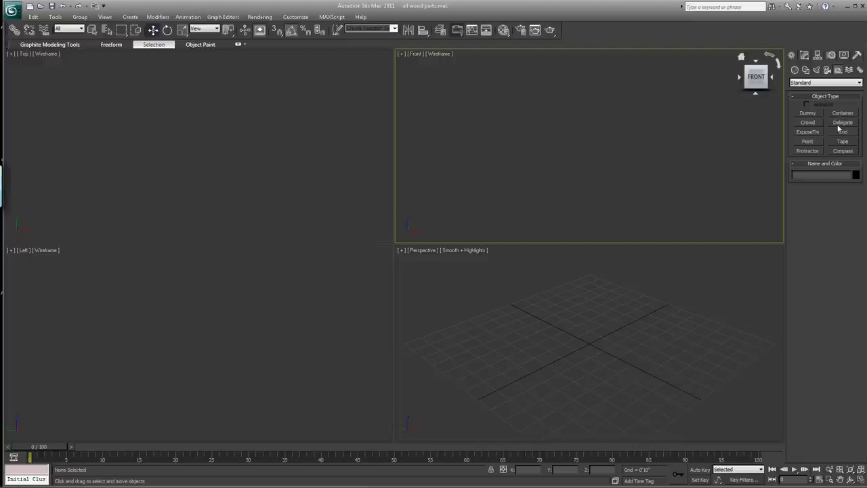
{"action": "left_click", "coordinate": [795, 71]}
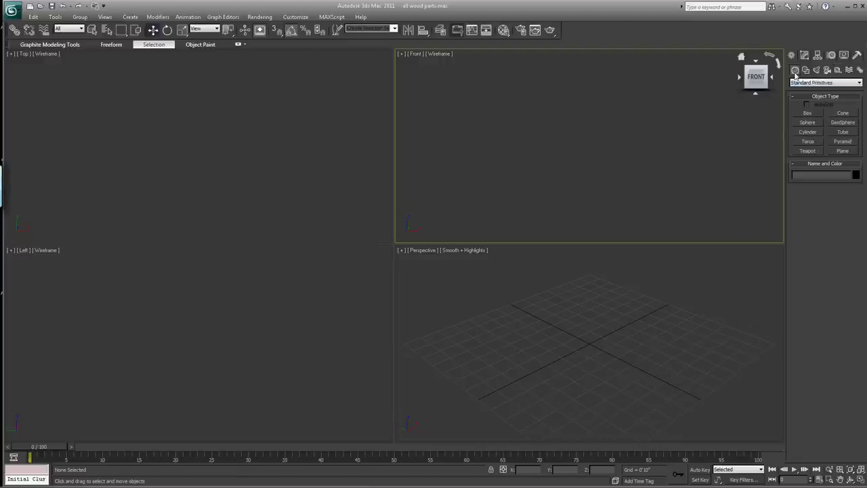
{"action": "left_click", "coordinate": [841, 132]}
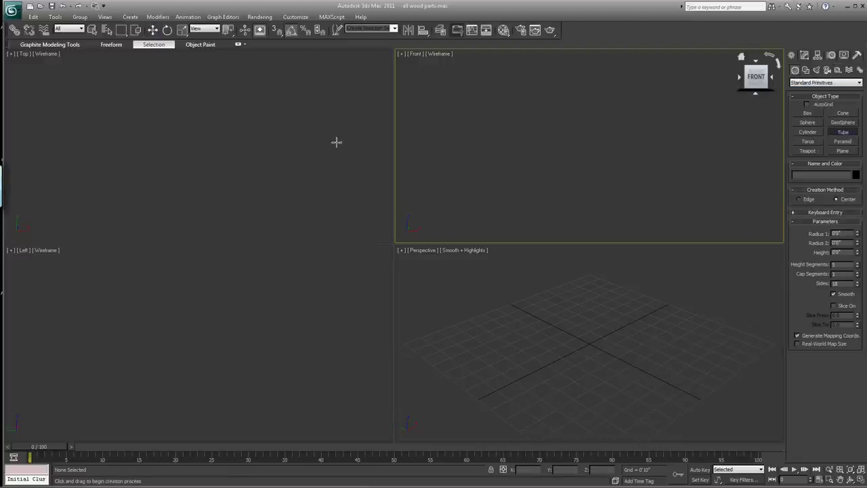
{"action": "left_click_drag", "start_coordinate": [181, 145], "coordinate": [192, 159]}
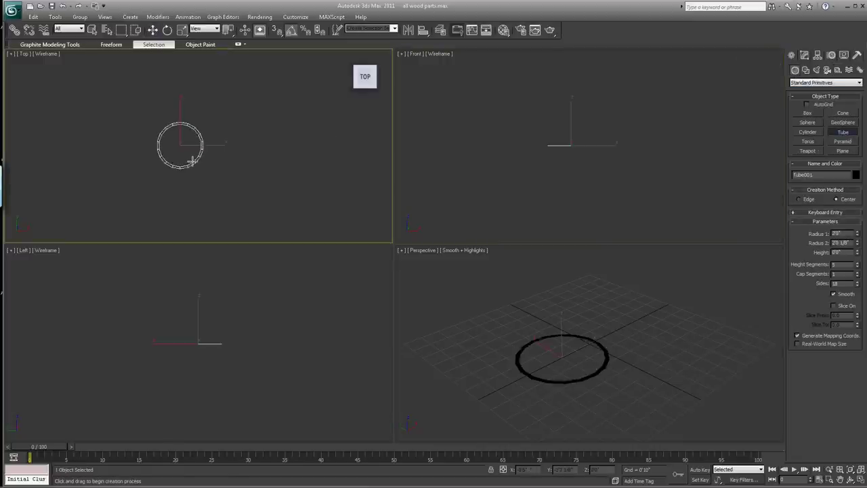
{"action": "left_click", "coordinate": [192, 159]}
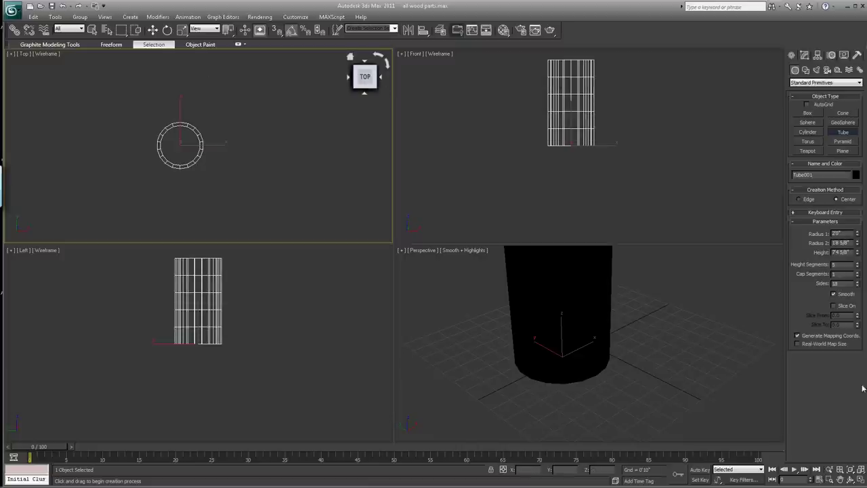
{"action": "left_click", "coordinate": [858, 470]}
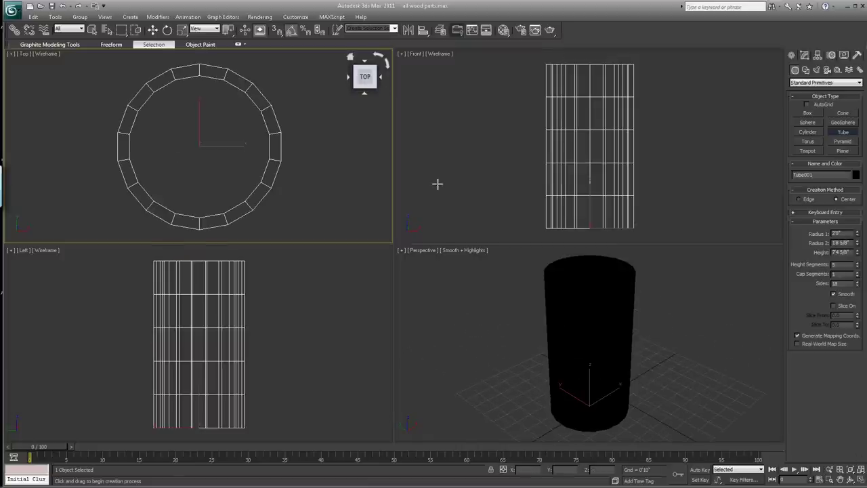
Step: Give the tube the grey default material and convert it to an Editable Poly
{"action": "left_click", "coordinate": [503, 30]}
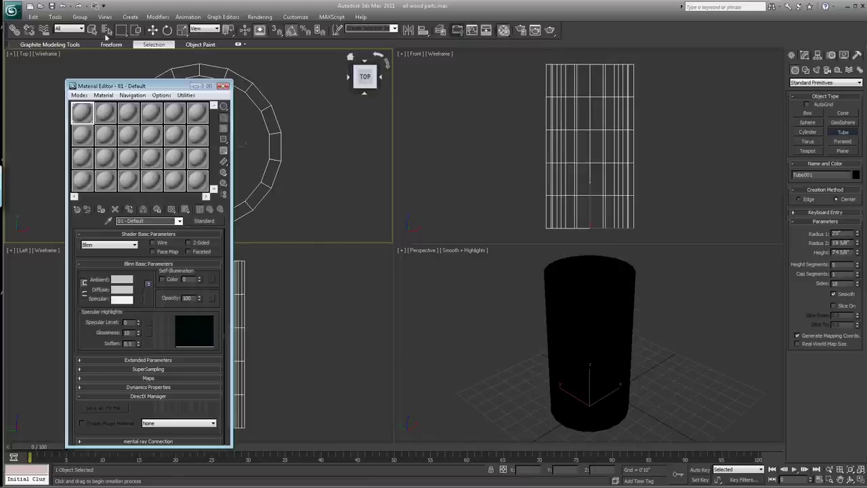
{"action": "left_click", "coordinate": [100, 209]}
{"action": "left_click", "coordinate": [223, 86]}
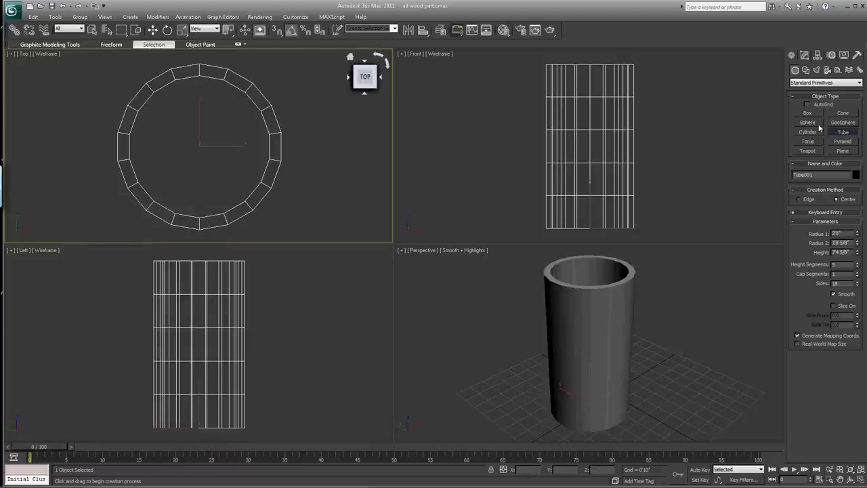
{"action": "right_click", "coordinate": [621, 134]}
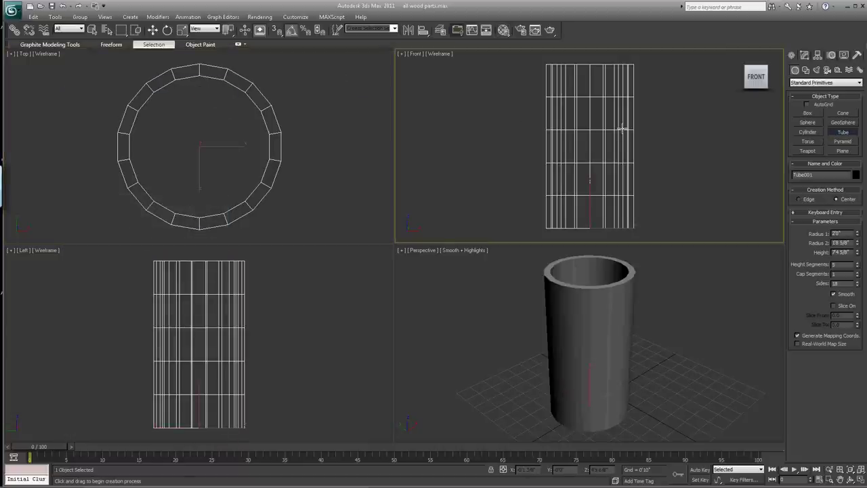
{"action": "right_click", "coordinate": [621, 135]}
{"action": "right_click", "coordinate": [603, 207]}
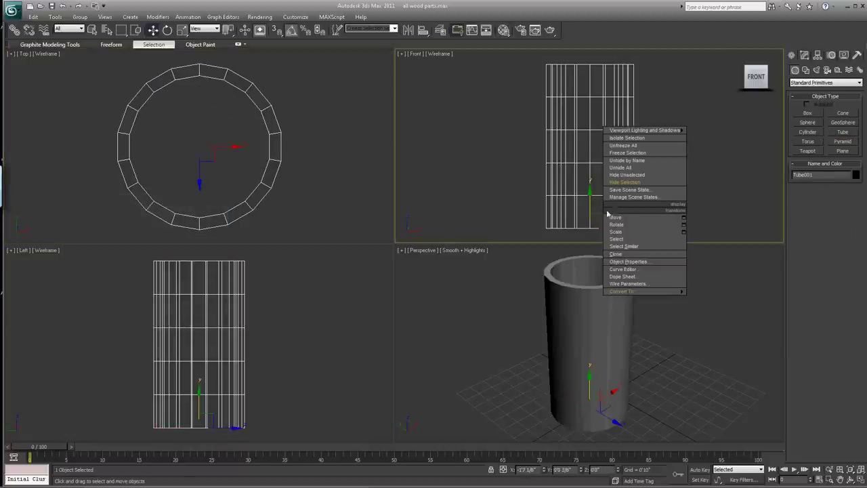
{"action": "mouse_move", "coordinate": [675, 293]}
{"action": "left_click", "coordinate": [715, 299]}
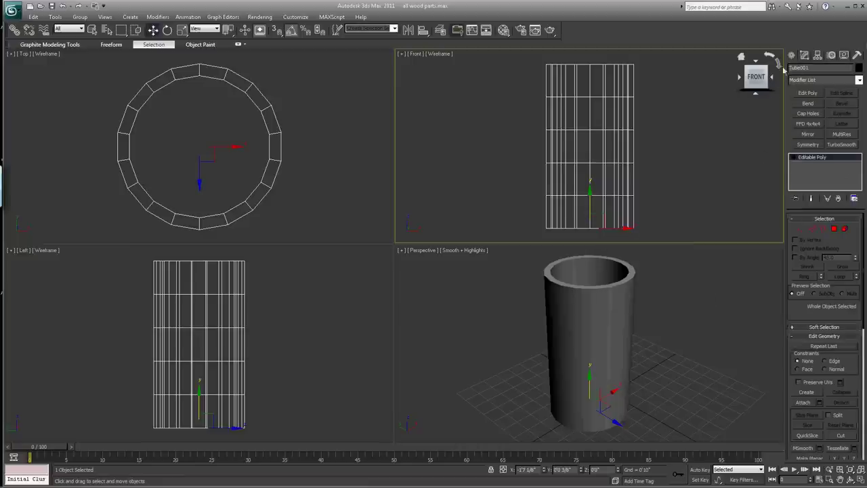
Step: Draw a small cylinder near the top of the tube in the Front view
{"action": "left_click", "coordinate": [795, 55]}
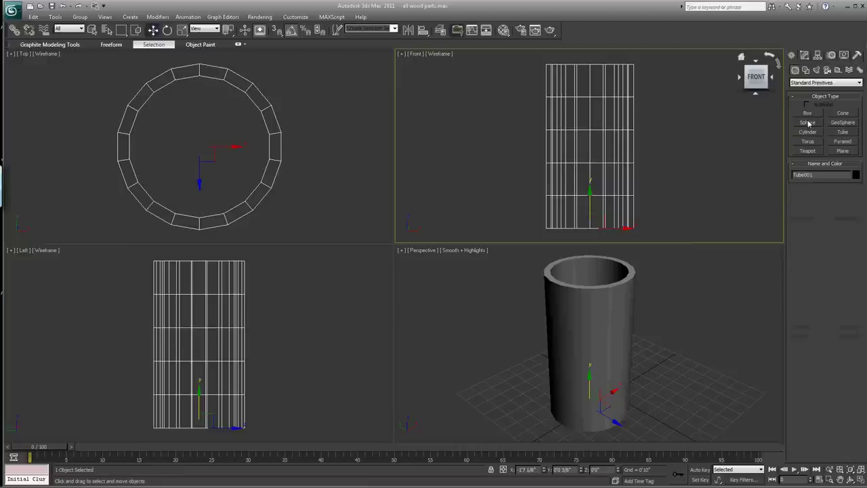
{"action": "left_click", "coordinate": [808, 132]}
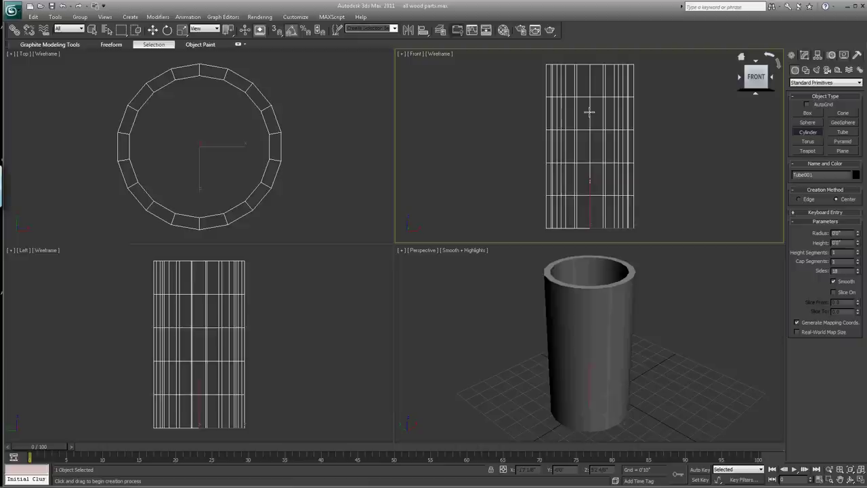
{"action": "mouse_move", "coordinate": [589, 112]}
{"action": "left_mouse_down"}
{"action": "mouse_move", "coordinate": [599, 124]}
{"action": "mouse_move", "coordinate": [592, 115]}
{"action": "left_mouse_up"}
{"action": "left_click", "coordinate": [557, 63]}
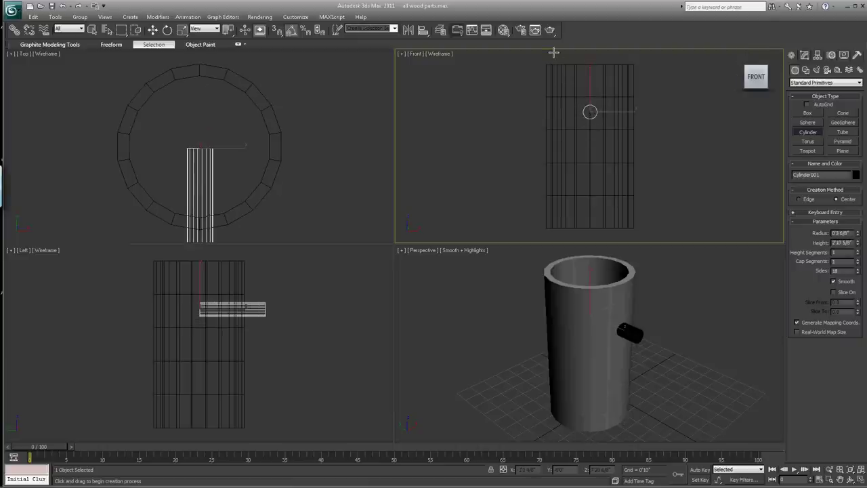
Step: Move and lengthen the cylinder so it passes horizontally through both tube walls
{"action": "left_click", "coordinate": [156, 31]}
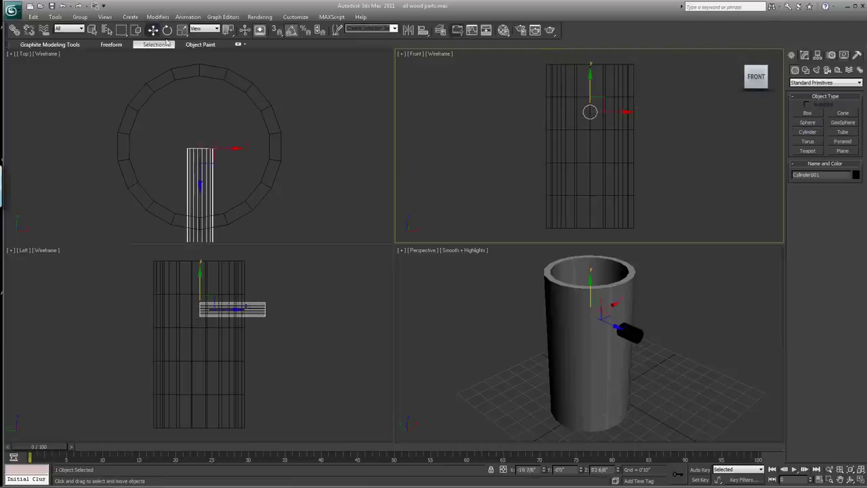
{"action": "left_click", "coordinate": [202, 167]}
{"action": "left_click_drag", "start_coordinate": [201, 118], "coordinate": [213, 32]}
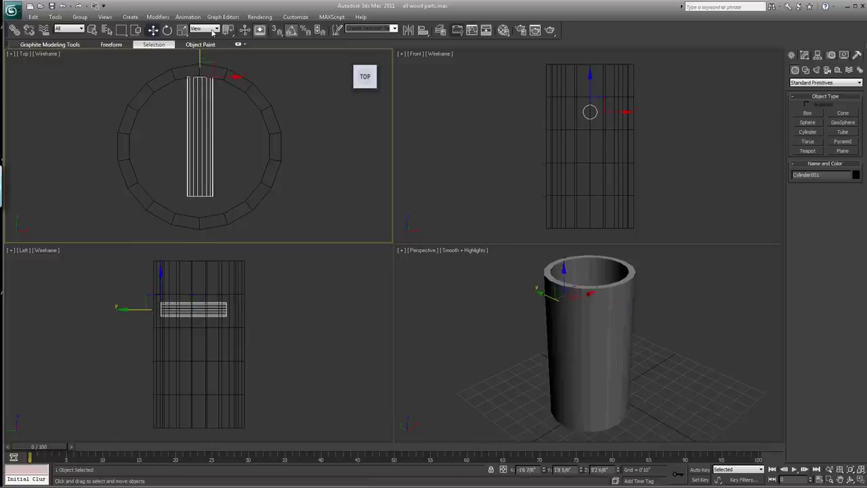
{"action": "left_click", "coordinate": [803, 55]}
{"action": "left_click_drag", "start_coordinate": [858, 234], "coordinate": [858, 217]}
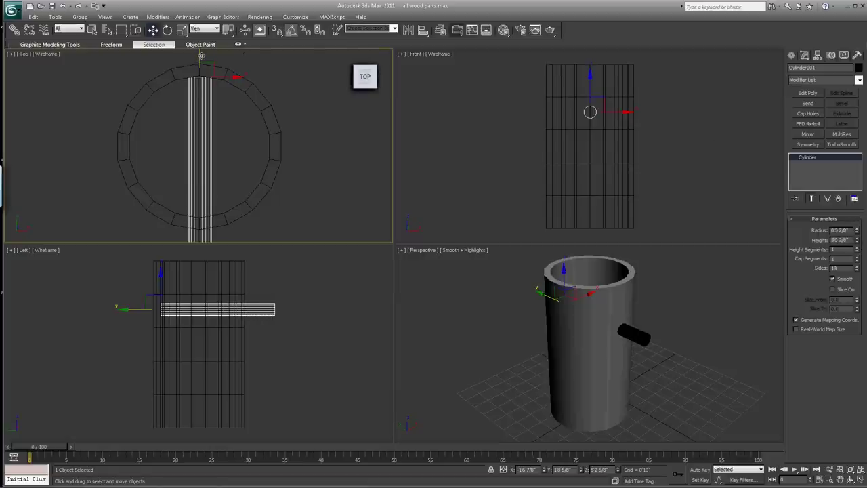
{"action": "left_click_drag", "start_coordinate": [200, 56], "coordinate": [201, 30]}
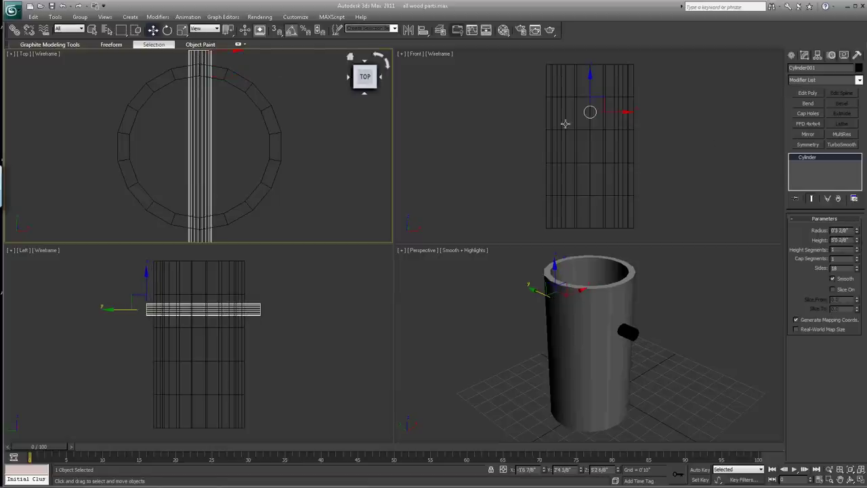
Step: Boolean-subtract Cylinder001 from Tube001 to cut the round hanging hole
{"action": "left_click", "coordinate": [623, 79]}
{"action": "left_click", "coordinate": [619, 80]}
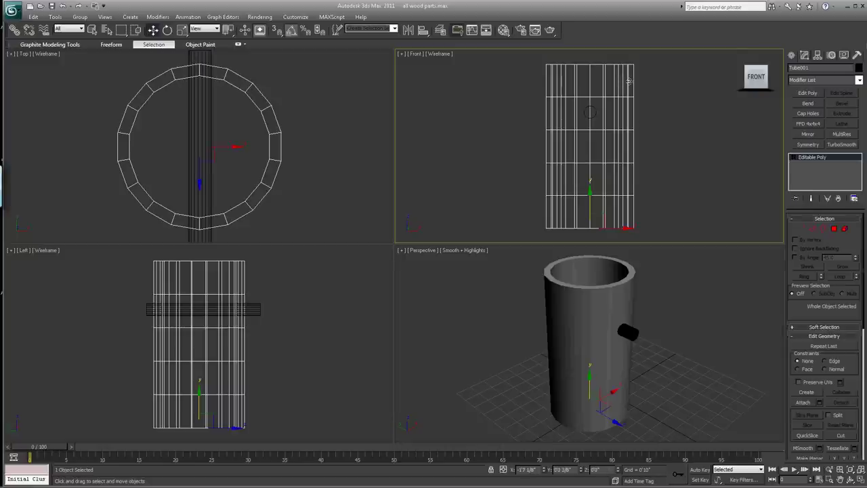
{"action": "left_click", "coordinate": [791, 55]}
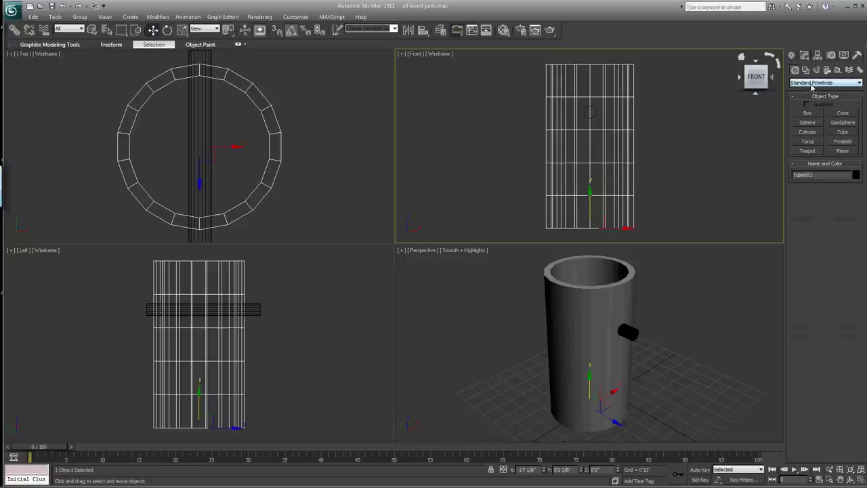
{"action": "left_click", "coordinate": [811, 83]}
{"action": "left_click", "coordinate": [813, 101]}
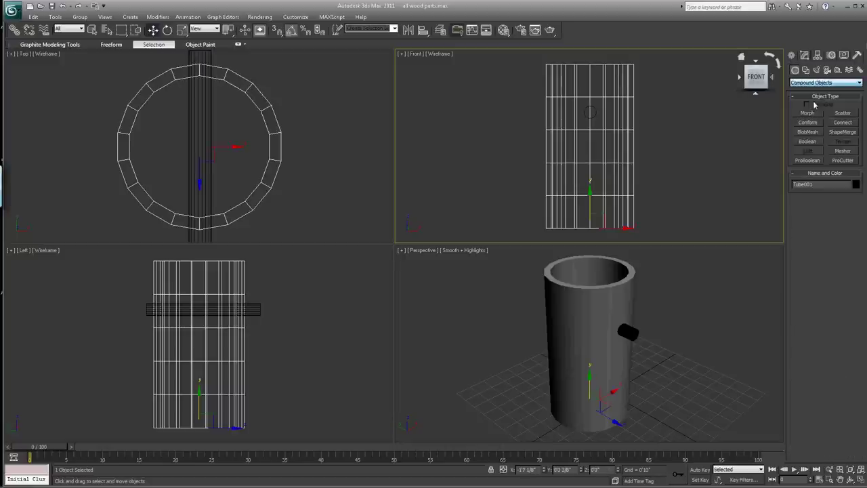
{"action": "left_click", "coordinate": [807, 142]}
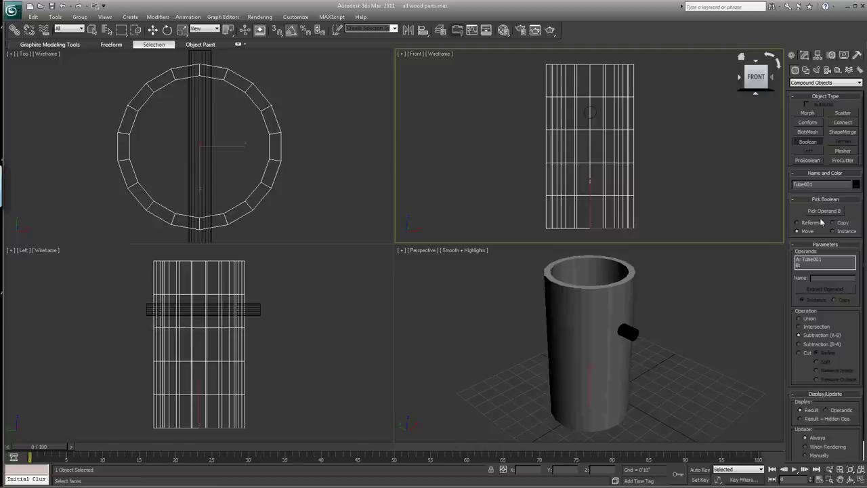
{"action": "left_click", "coordinate": [821, 212]}
{"action": "left_click", "coordinate": [635, 331]}
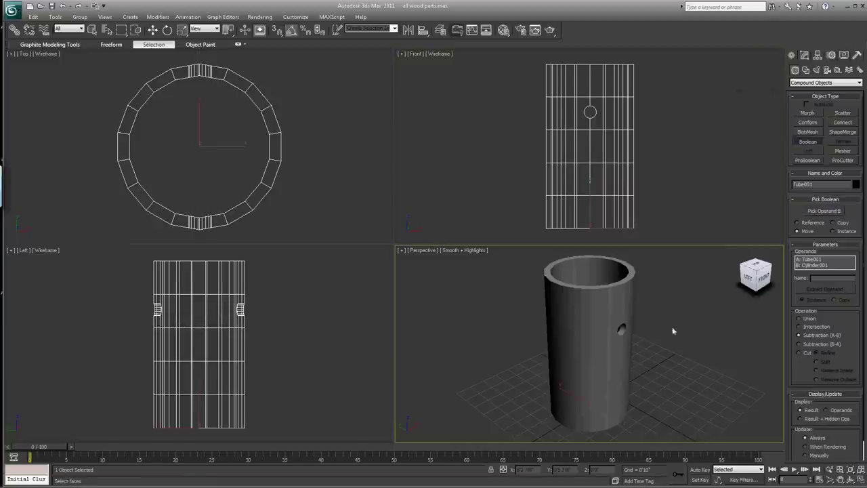
{"action": "left_click", "coordinate": [806, 142]}
Step: Orbit and zoom the Perspective view to inspect the hole
{"action": "left_click", "coordinate": [848, 479]}
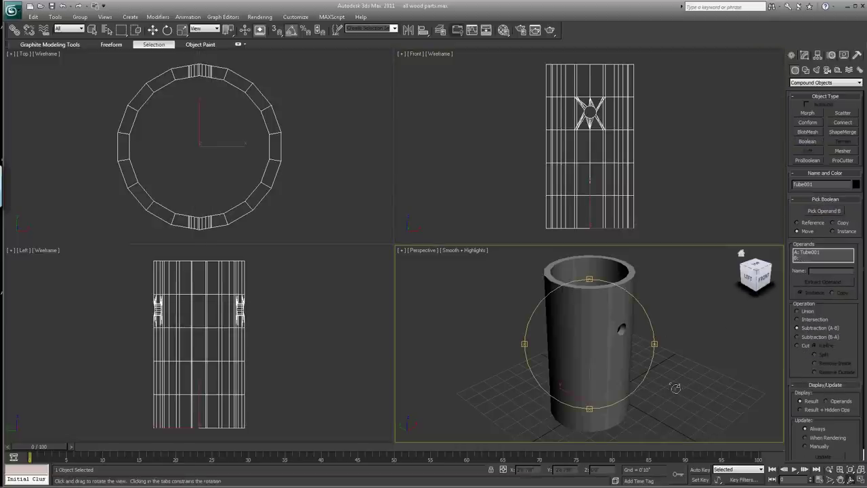
{"action": "mouse_move", "coordinate": [589, 345]}
{"action": "left_mouse_down"}
{"action": "mouse_move", "coordinate": [561, 352]}
{"action": "mouse_move", "coordinate": [583, 348]}
{"action": "left_mouse_up"}
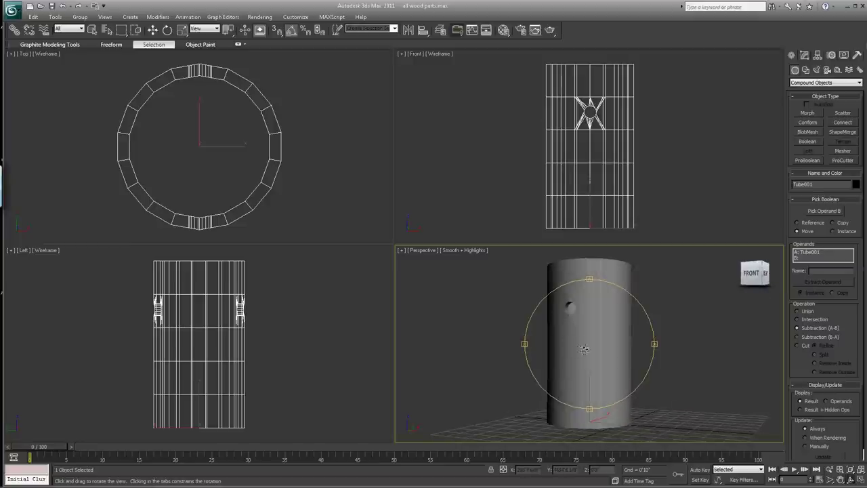
{"action": "left_click", "coordinate": [828, 479]}
{"action": "scroll", "coordinate": [638, 360], "scroll_direction": "up", "scroll_amount": 5}
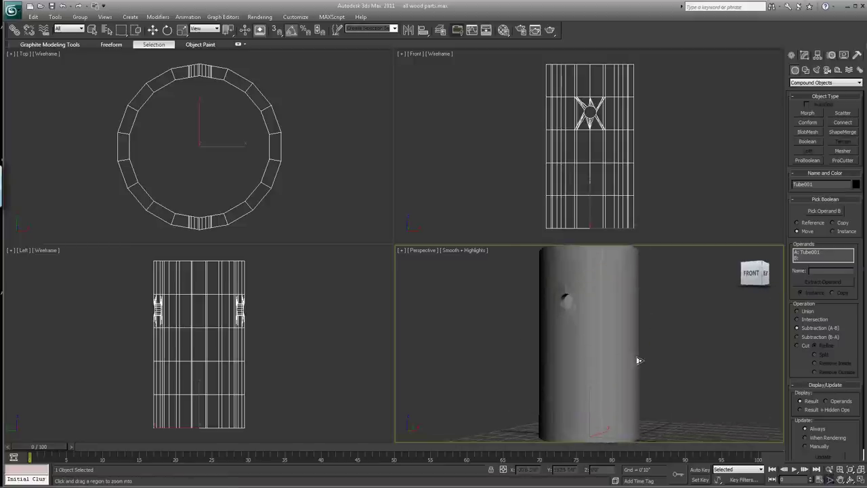
{"action": "left_click", "coordinate": [850, 479]}
{"action": "left_click_drag", "start_coordinate": [595, 345], "coordinate": [617, 350]}
Step: Delete the chime tube and switch the Create panel back to Standard Primitives
{"action": "right_click", "coordinate": [526, 302]}
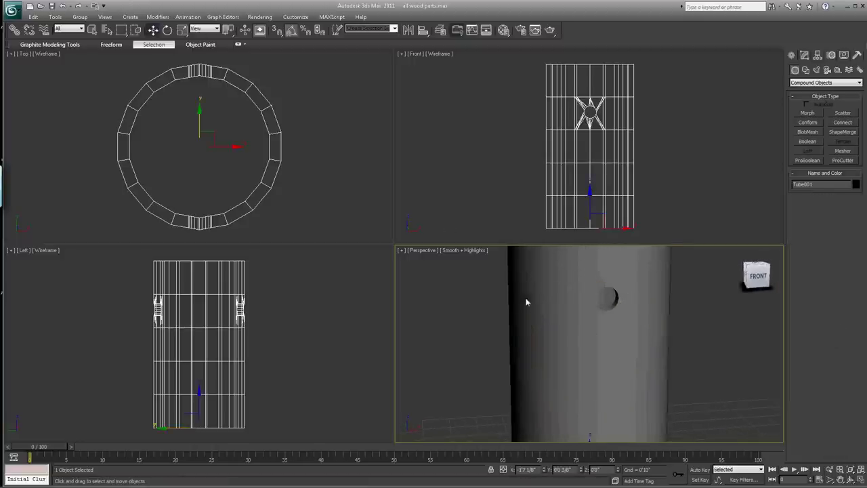
{"action": "key", "text": "Delete"}
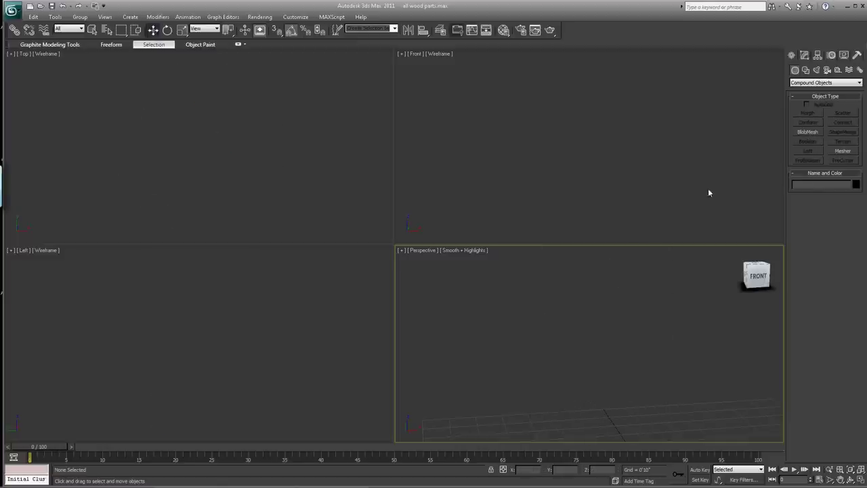
{"action": "left_click", "coordinate": [803, 82]}
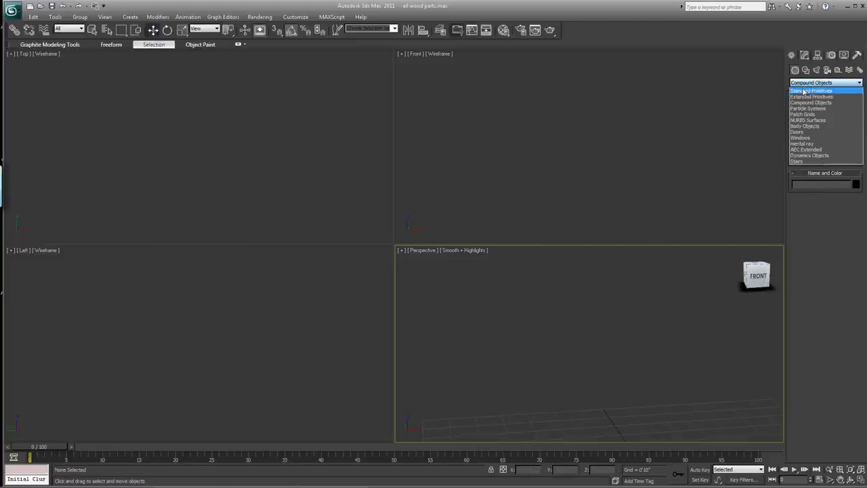
{"action": "left_click", "coordinate": [829, 89]}
{"action": "left_click", "coordinate": [859, 469]}
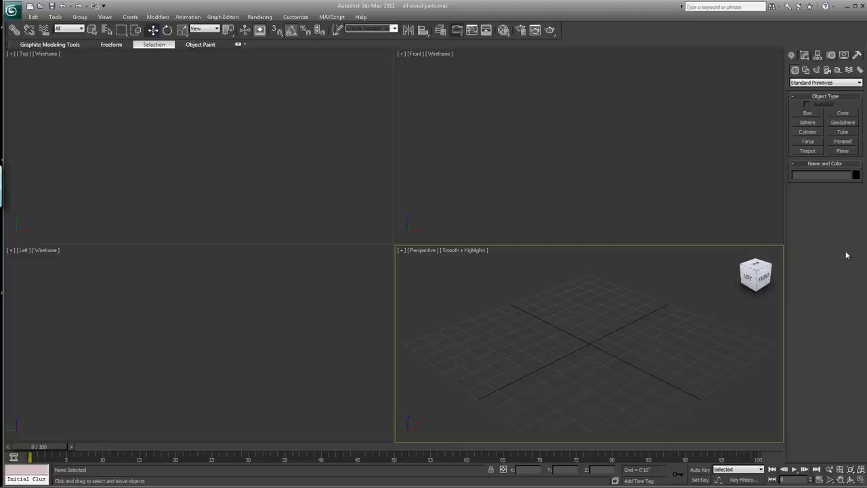
Step: Drag out a large upright plane in the Front view and zero its X and Z positions
{"action": "left_click", "coordinate": [843, 151]}
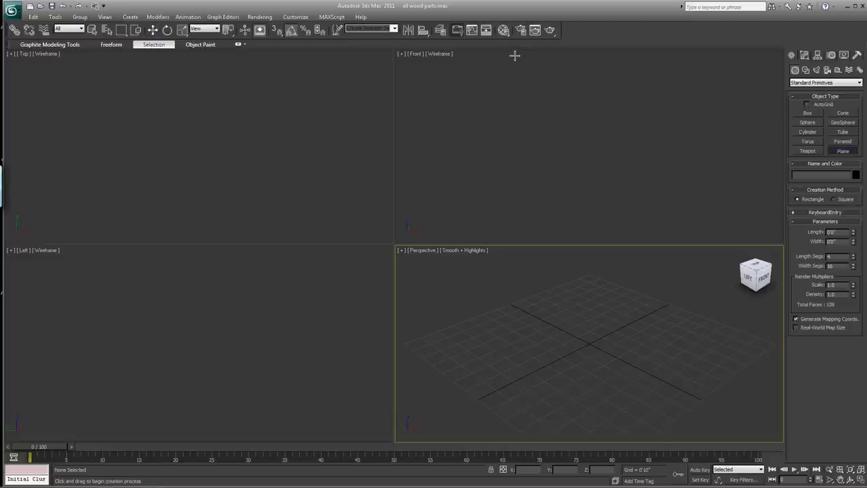
{"action": "left_click_drag", "start_coordinate": [506, 52], "coordinate": [627, 237]}
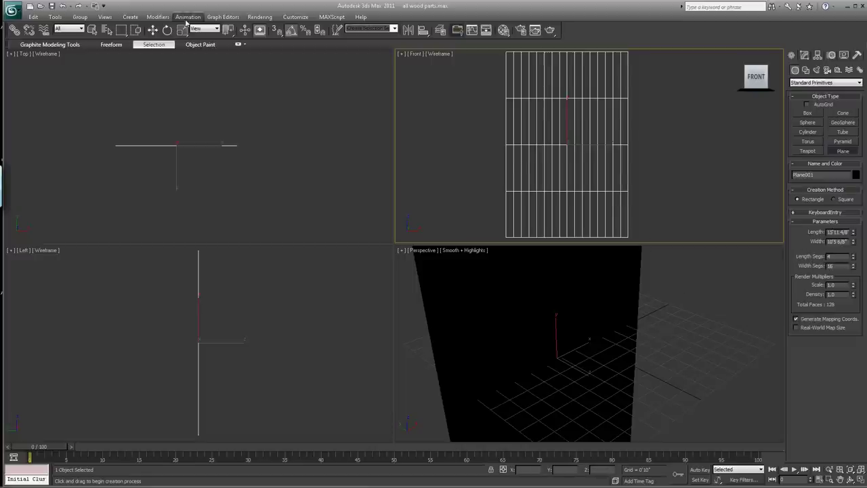
{"action": "left_click", "coordinate": [153, 30]}
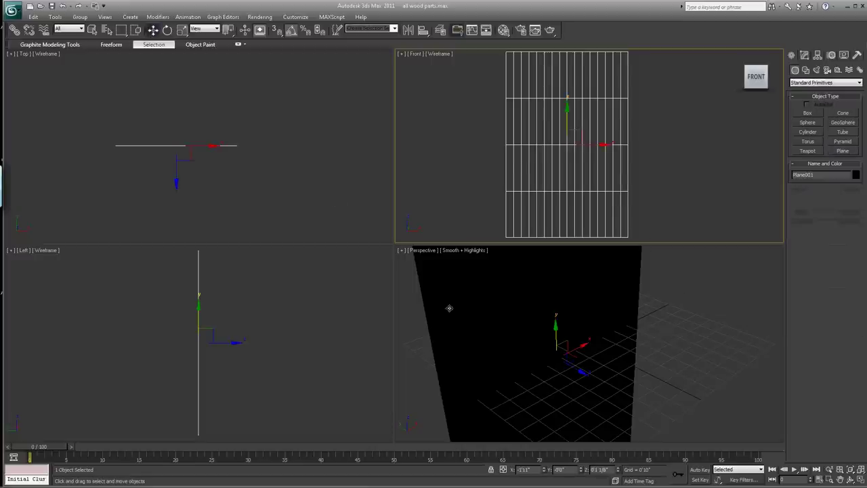
{"action": "right_click", "coordinate": [545, 469]}
{"action": "right_click", "coordinate": [617, 470]}
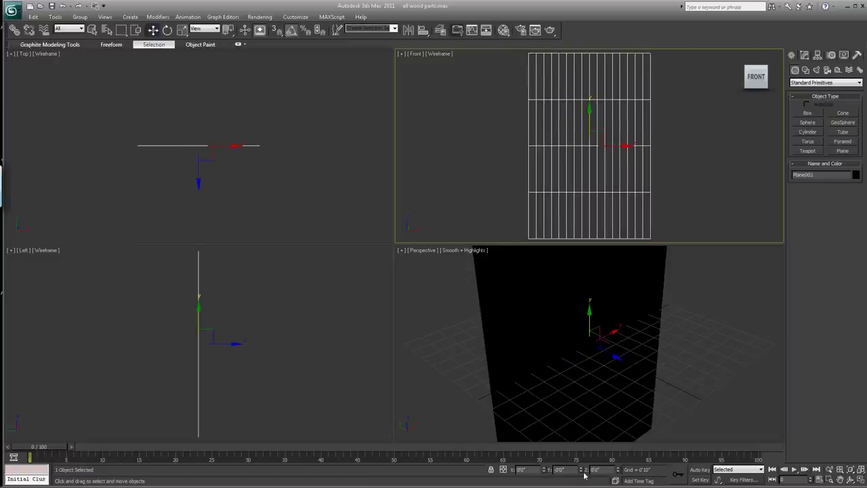
Step: Assign the default grey material to the plane and zoom extents
{"action": "left_click", "coordinate": [503, 30]}
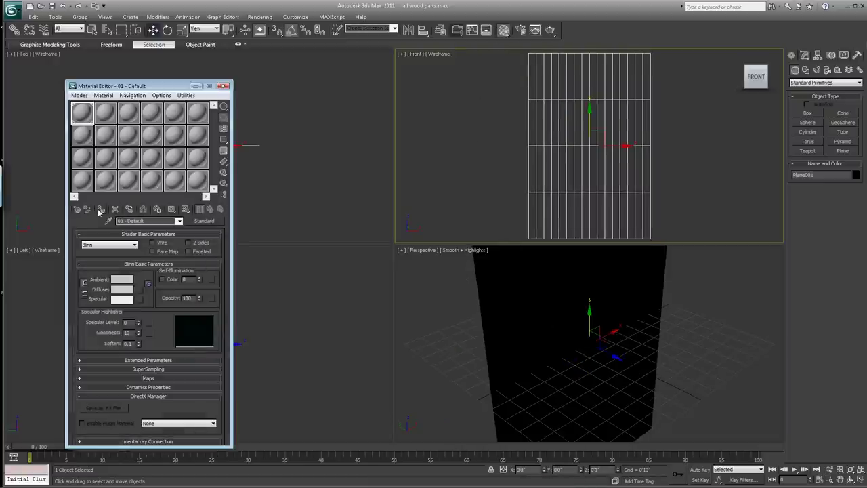
{"action": "left_click", "coordinate": [100, 209]}
{"action": "left_click", "coordinate": [222, 87]}
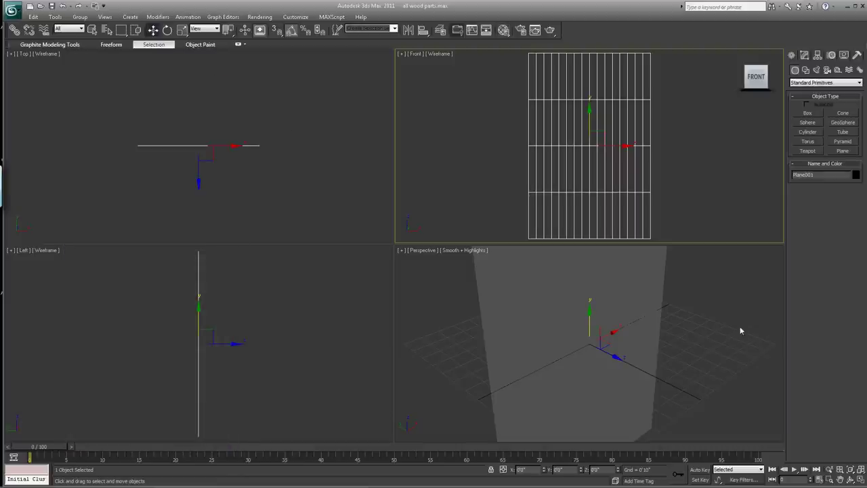
{"action": "left_click", "coordinate": [859, 470]}
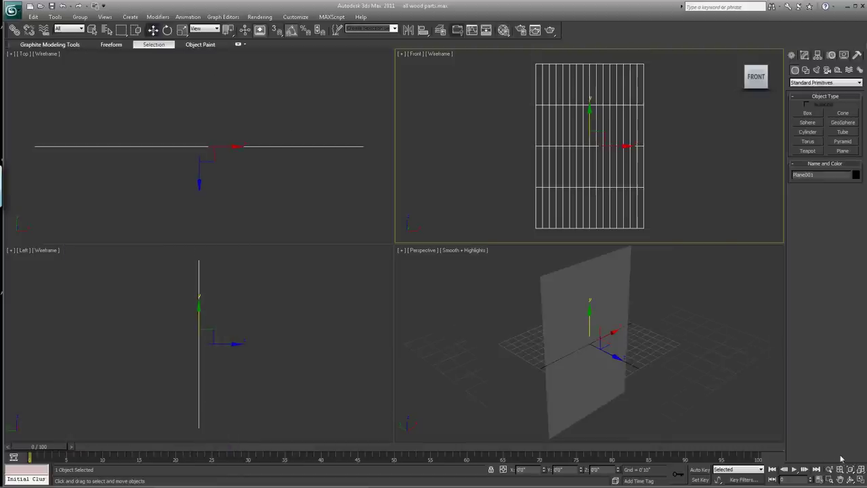
Step: Show edged faces in the Perspective view and add an Edit Poly modifier to the plane
{"action": "middle_click", "coordinate": [750, 354]}
{"action": "left_click", "coordinate": [754, 274]}
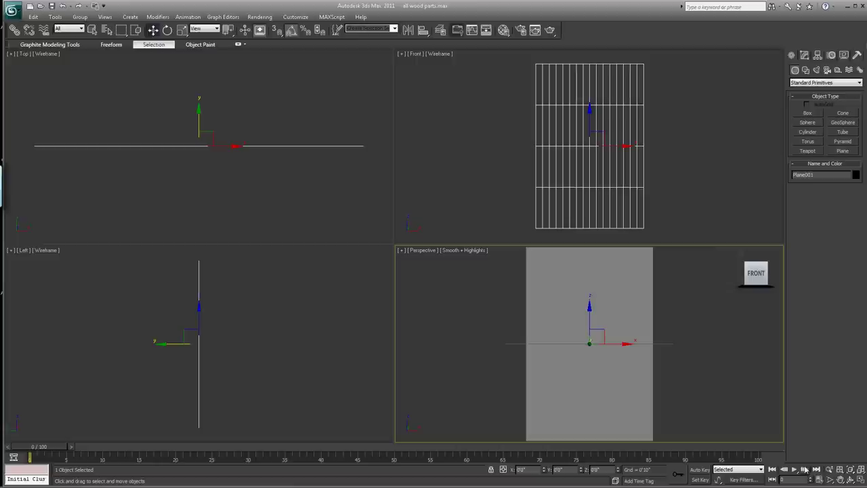
{"action": "left_click", "coordinate": [829, 480]}
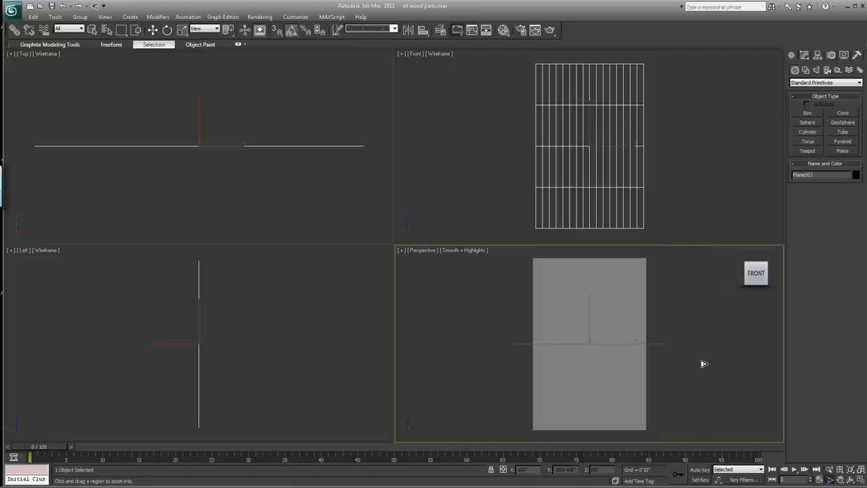
{"action": "key", "text": "F4"}
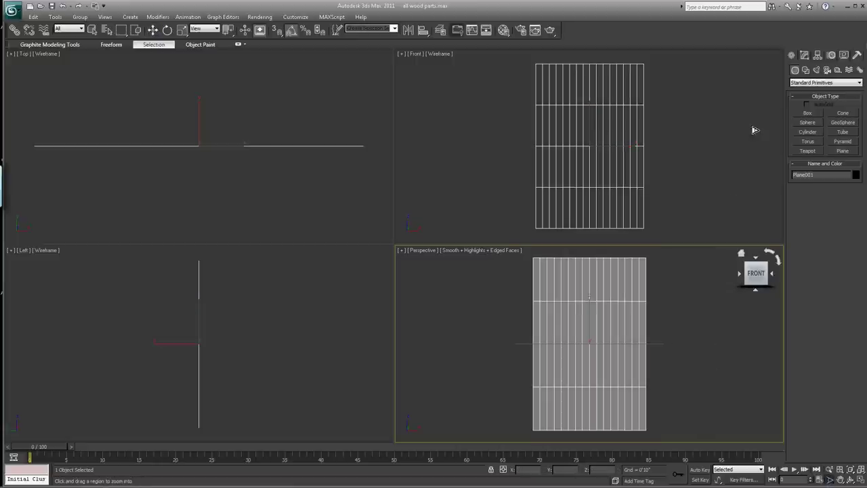
{"action": "left_click", "coordinate": [804, 55]}
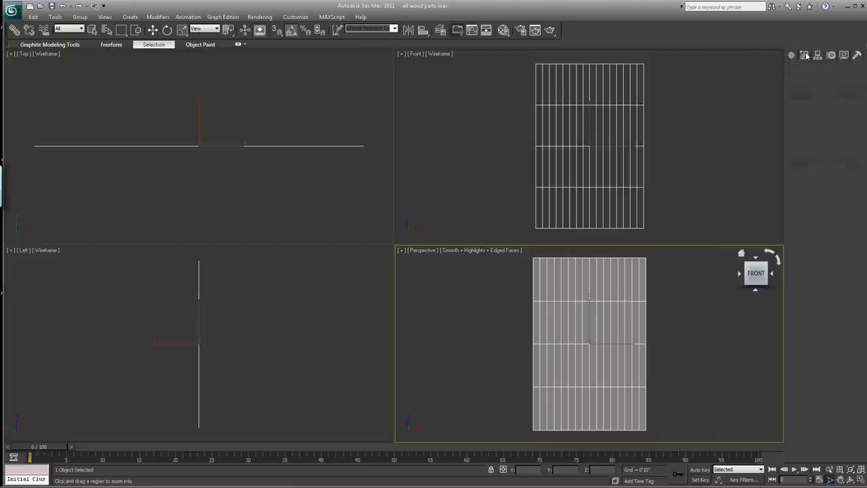
{"action": "left_click", "coordinate": [807, 93]}
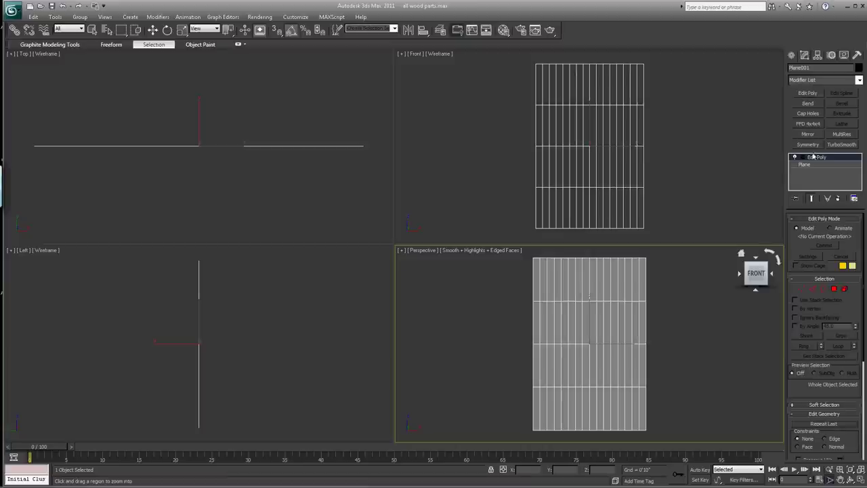
Step: In Vertex mode, raise two horizontal vertex rows so they bunch up near the plane's top edge
{"action": "left_click", "coordinate": [801, 289]}
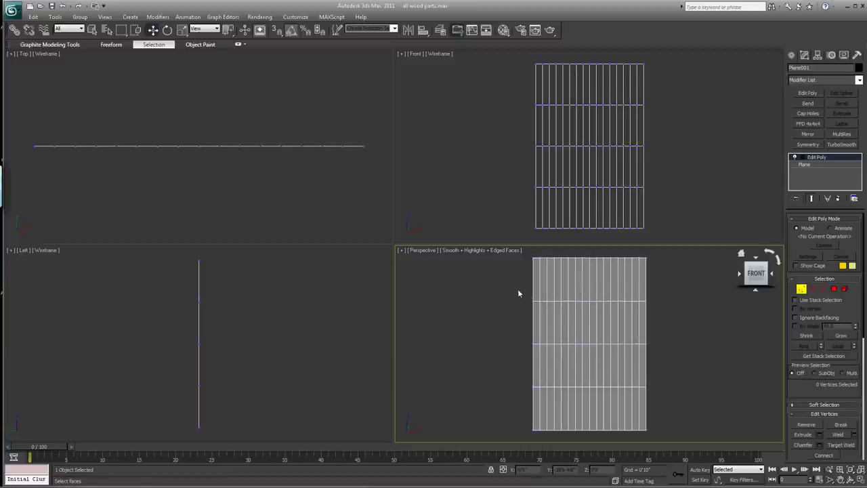
{"action": "left_click_drag", "start_coordinate": [517, 292], "coordinate": [666, 303]}
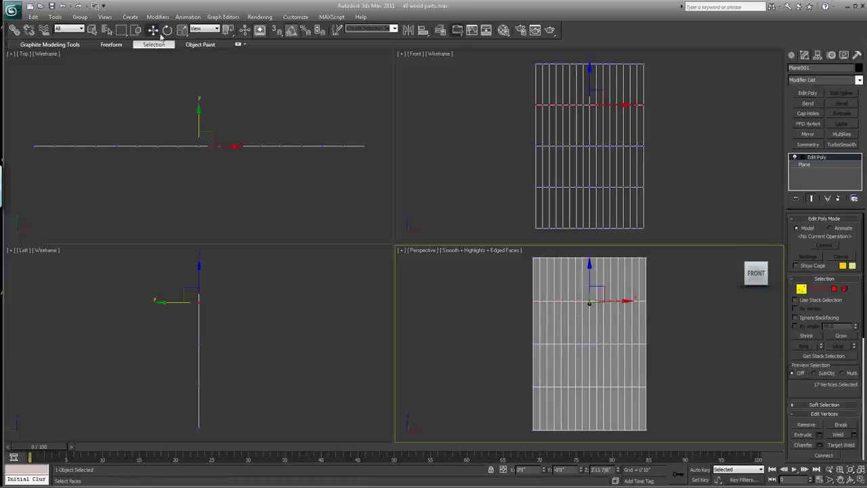
{"action": "left_click_drag", "start_coordinate": [589, 266], "coordinate": [589, 250]}
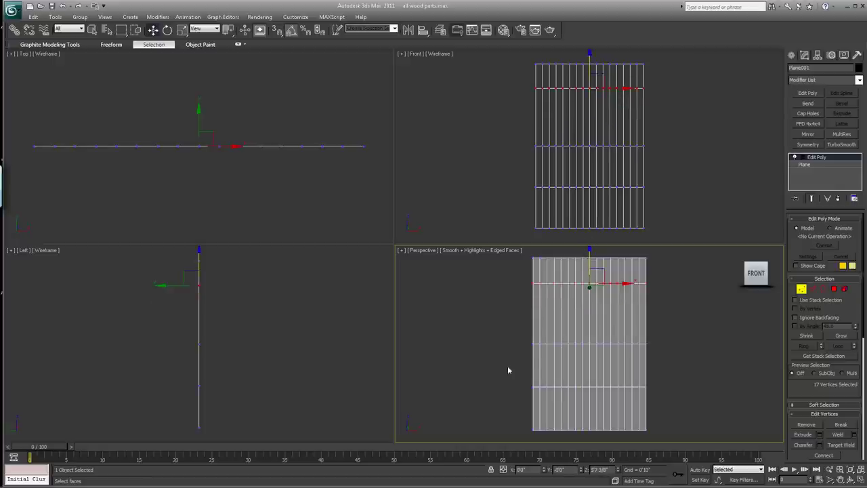
{"action": "key", "text": "ctrl+z"}
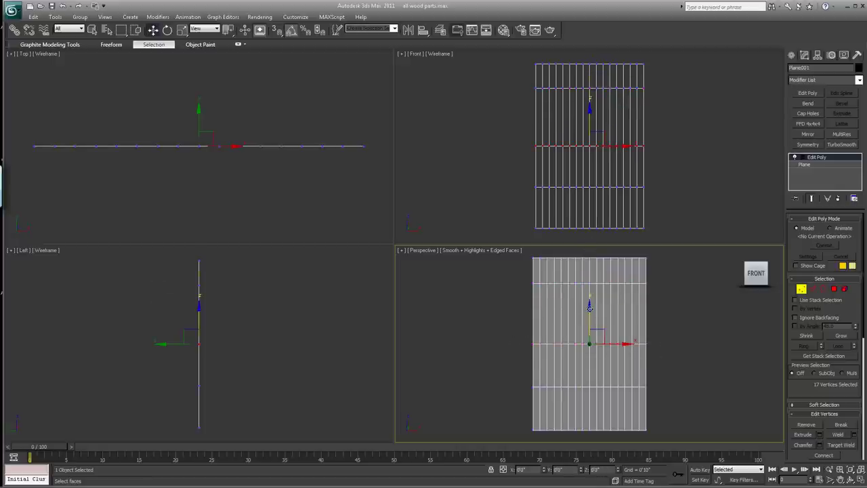
{"action": "left_click_drag", "start_coordinate": [588, 306], "coordinate": [589, 255]}
{"action": "left_click_drag", "start_coordinate": [512, 383], "coordinate": [688, 392]}
{"action": "left_click_drag", "start_coordinate": [587, 354], "coordinate": [585, 293]}
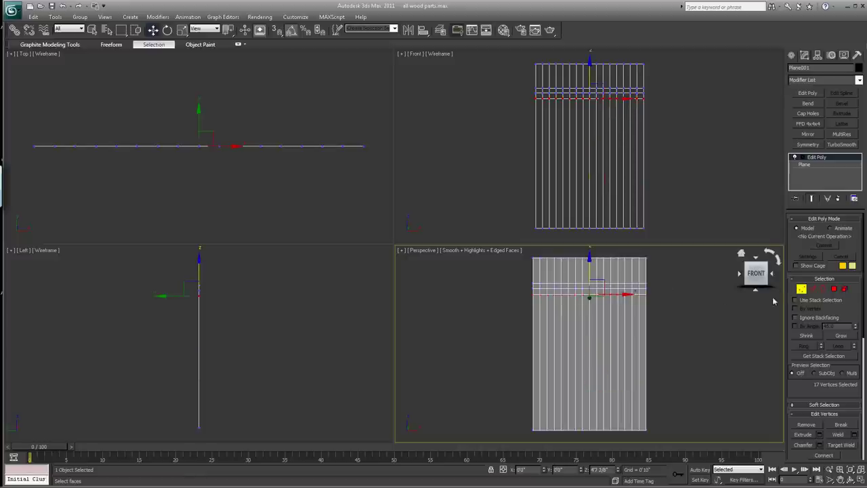
{"action": "left_click", "coordinate": [656, 291]}
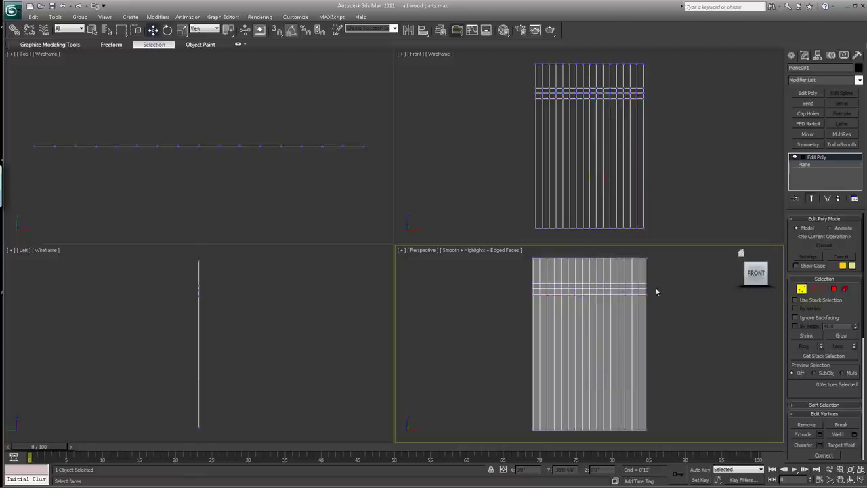
Step: Chamfer the vertex near the plane's top centre into a small 0'4 6/8" diamond
{"action": "left_click", "coordinate": [589, 289]}
{"action": "left_click", "coordinate": [831, 478]}
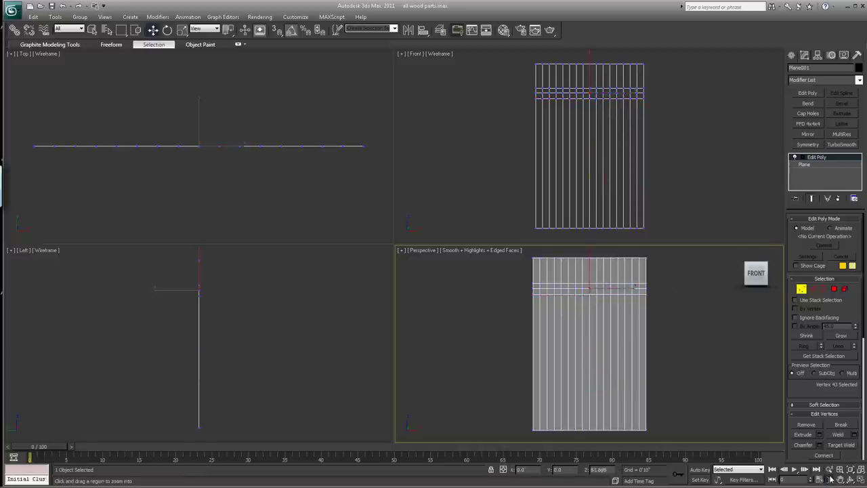
{"action": "left_click_drag", "start_coordinate": [521, 261], "coordinate": [665, 348]}
{"action": "left_click", "coordinate": [839, 478]}
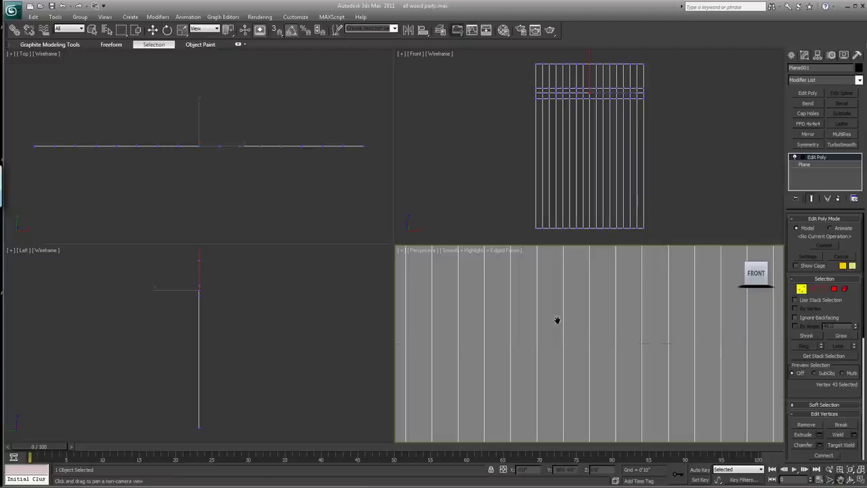
{"action": "left_click_drag", "start_coordinate": [557, 318], "coordinate": [616, 3]}
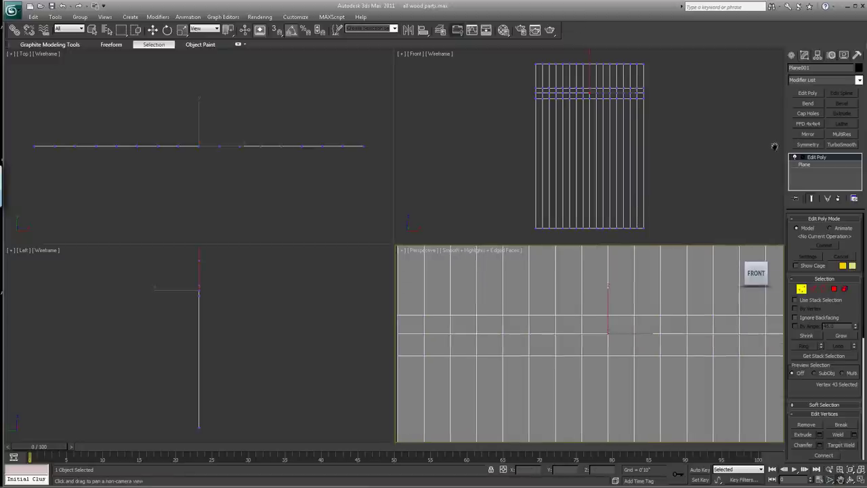
{"action": "left_click", "coordinate": [819, 444]}
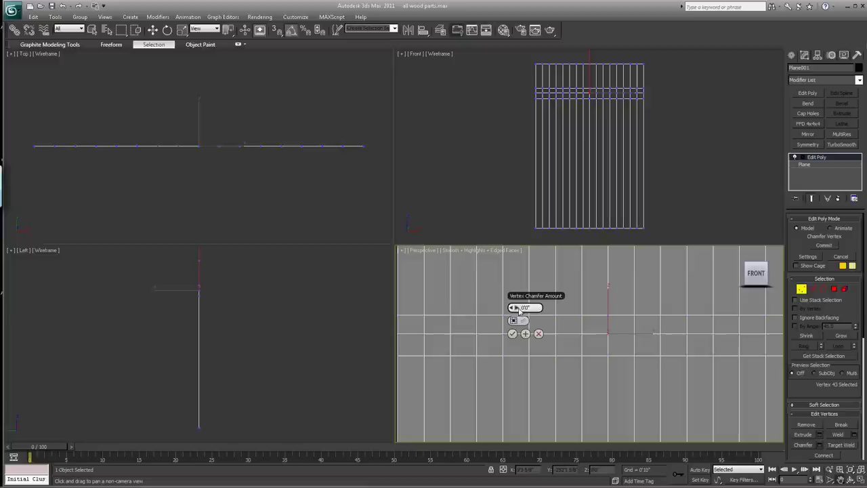
{"action": "left_click_drag", "start_coordinate": [519, 310], "coordinate": [554, 300]}
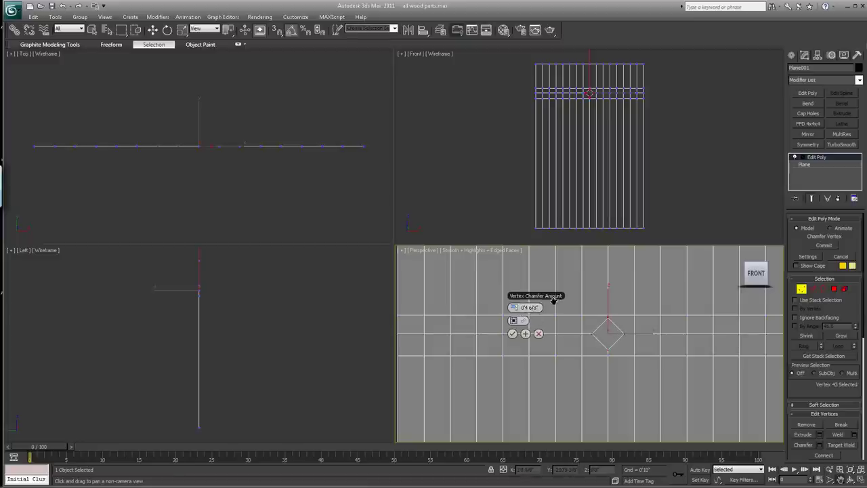
{"action": "left_click", "coordinate": [512, 333]}
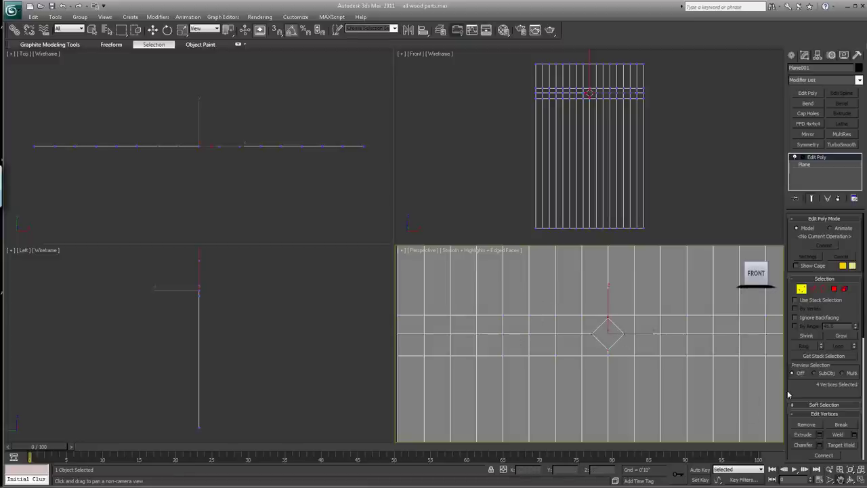
Step: Use Cut to add edges from the diamond's corners to the neighbouring grid vertices
{"action": "scroll", "coordinate": [827, 366], "scroll_direction": "down", "scroll_amount": 5}
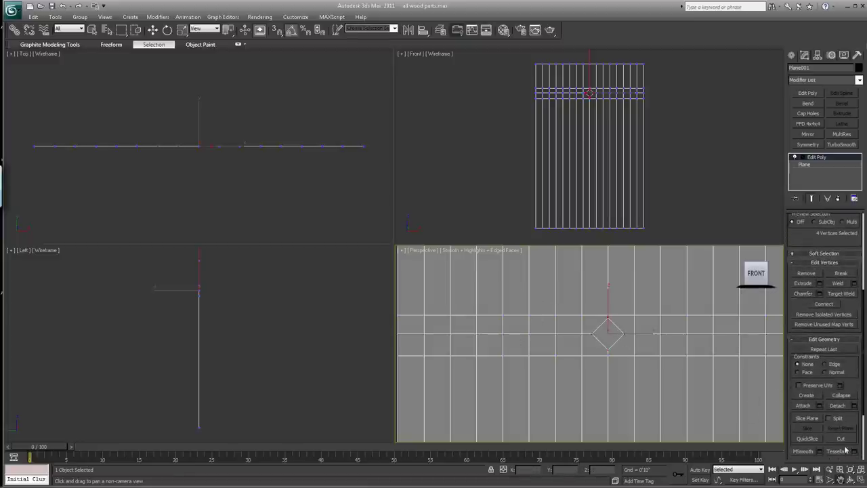
{"action": "left_click", "coordinate": [841, 439]}
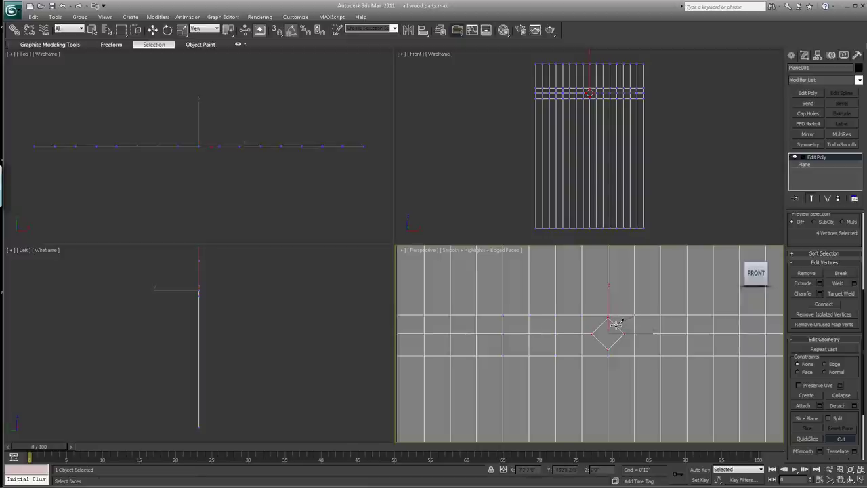
{"action": "left_click", "coordinate": [633, 354]}
{"action": "right_click", "coordinate": [747, 404]}
{"action": "middle_click_drag", "start_coordinate": [668, 340], "coordinate": [511, 343]}
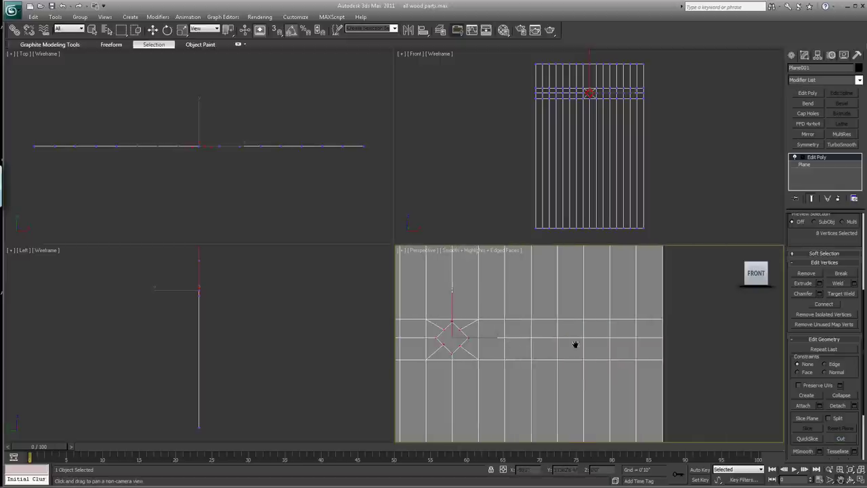
Step: Chamfer the middle vertex on the plane's right edge
{"action": "left_click", "coordinate": [799, 157]}
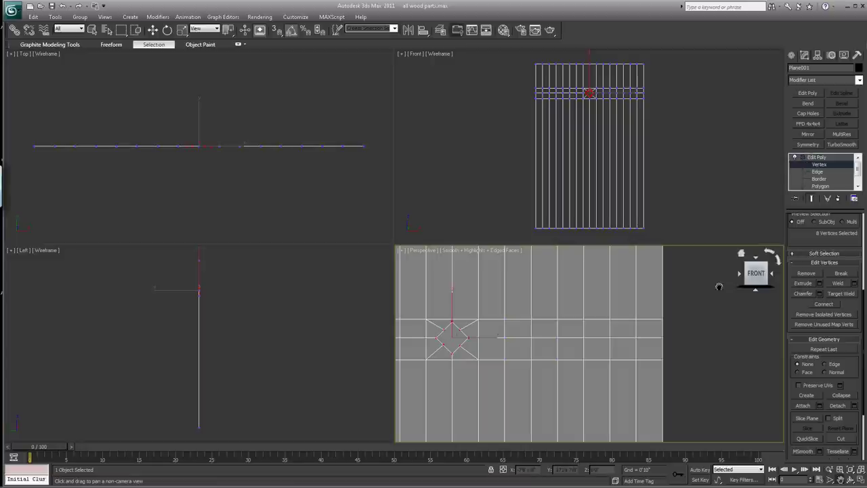
{"action": "key", "text": "alt+c"}
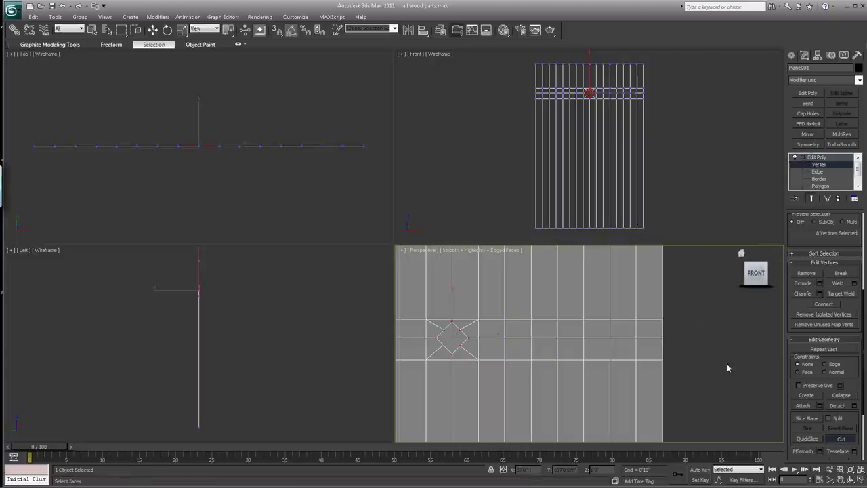
{"action": "left_click", "coordinate": [840, 438]}
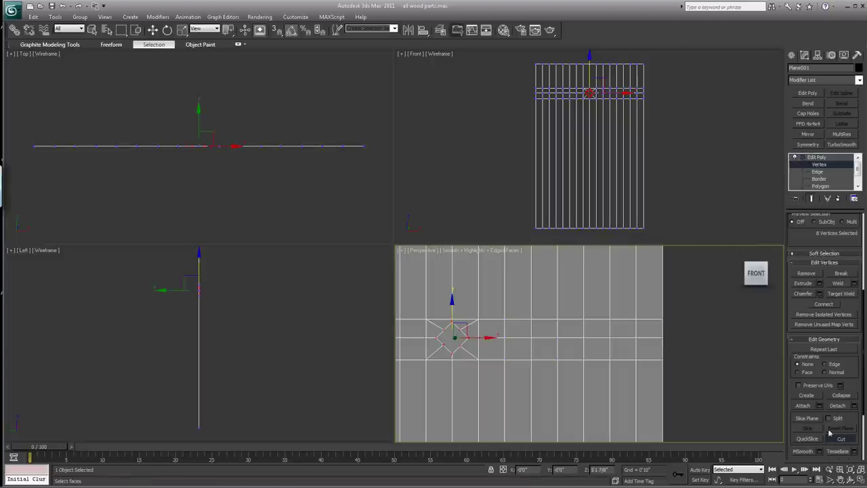
{"action": "left_click", "coordinate": [661, 338]}
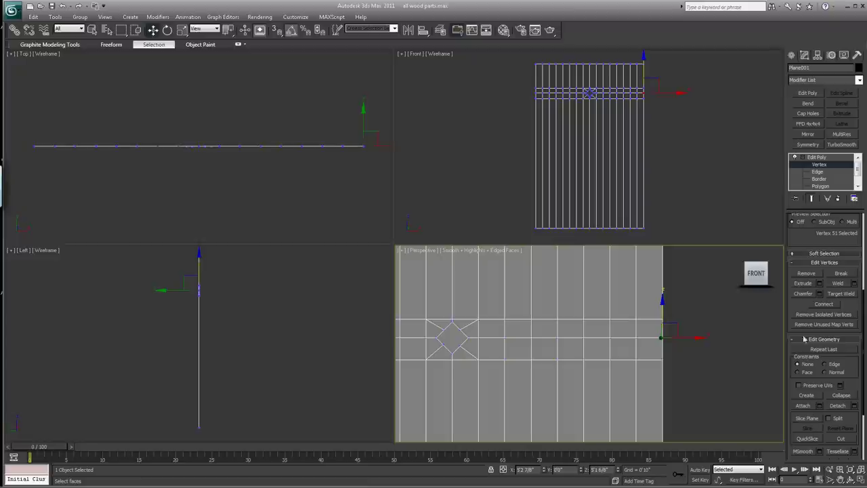
{"action": "left_click", "coordinate": [819, 294]}
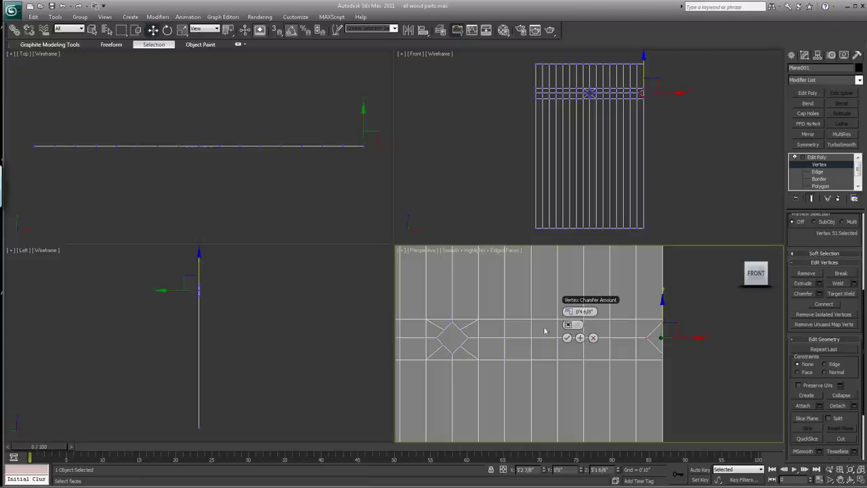
{"action": "left_click", "coordinate": [567, 337]}
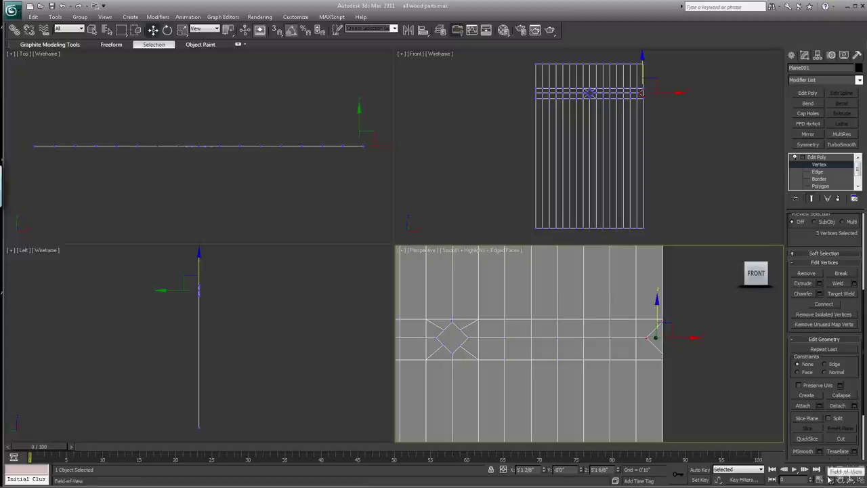
Step: Pan to the plane's left end, chamfer its middle edge vertex, and begin cutting edges
{"action": "left_click", "coordinate": [840, 479]}
{"action": "left_click_drag", "start_coordinate": [632, 373], "coordinate": [778, 366]}
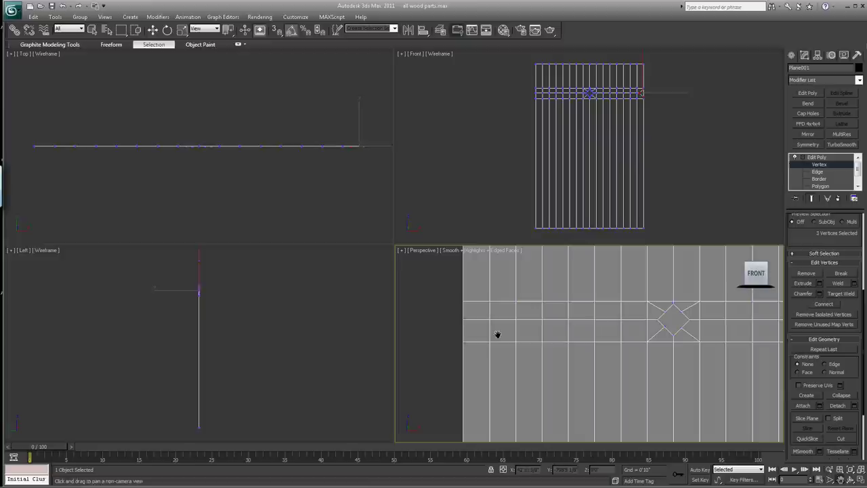
{"action": "right_click", "coordinate": [474, 328]}
{"action": "left_click", "coordinate": [465, 319]}
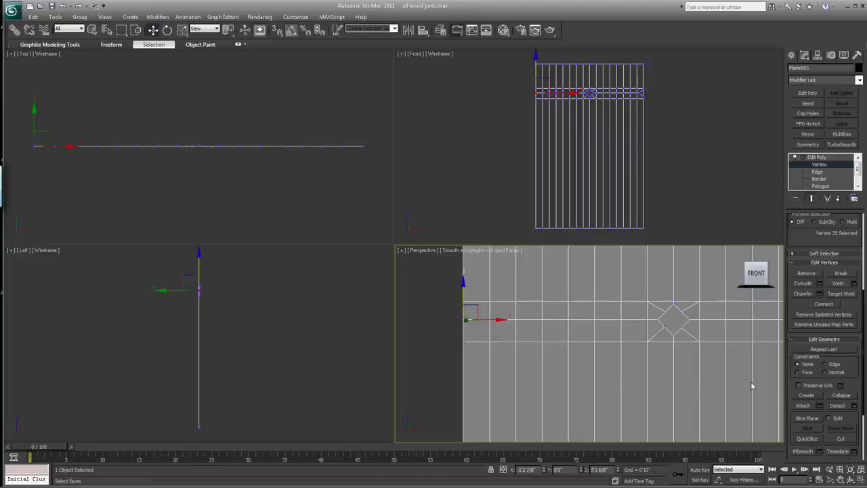
{"action": "left_click", "coordinate": [819, 294]}
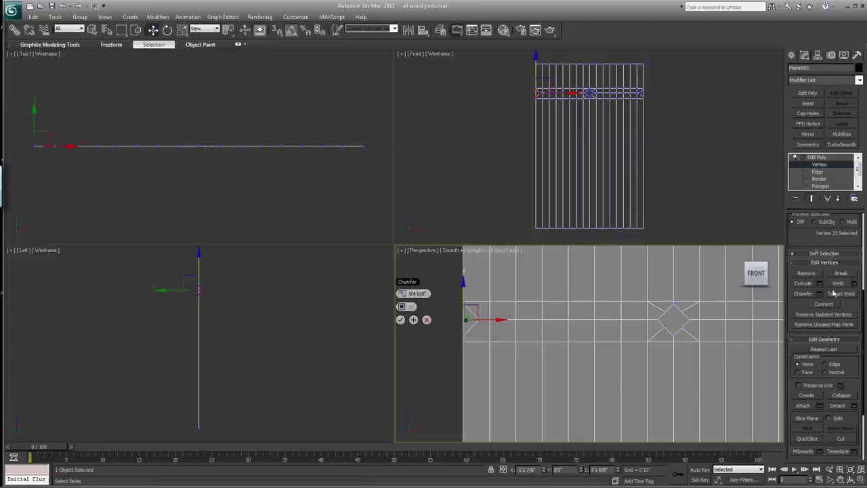
{"action": "left_click", "coordinate": [840, 438]}
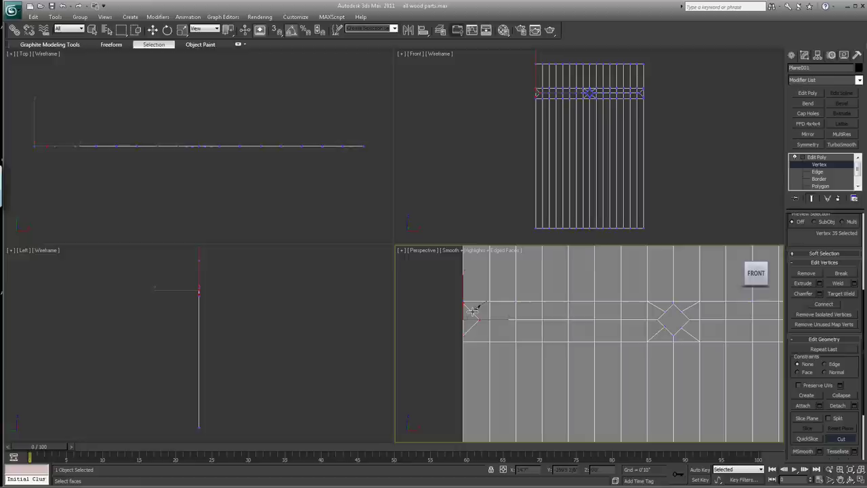
Step: Slice edges from the left and right edge-notch vertices into the adjacent grid lines, then turn Cut off
{"action": "left_click", "coordinate": [474, 310]}
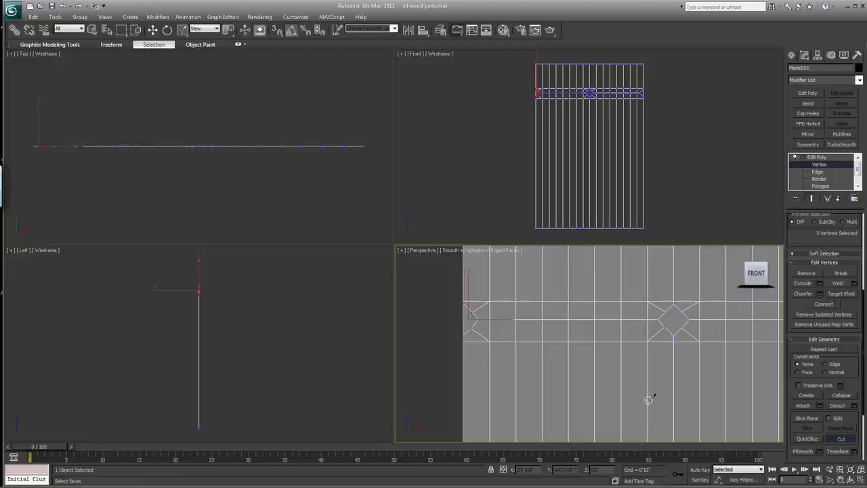
{"action": "middle_click_drag", "start_coordinate": [716, 386], "coordinate": [522, 399]}
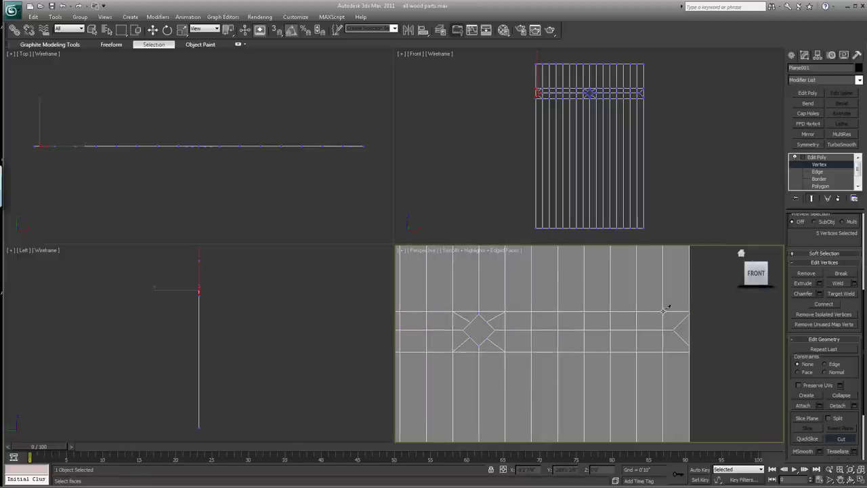
{"action": "left_click", "coordinate": [678, 330]}
{"action": "left_click", "coordinate": [664, 350]}
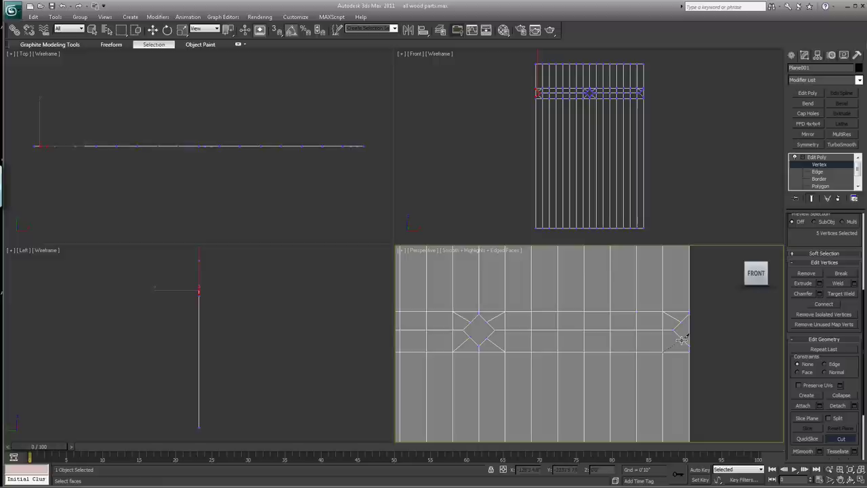
{"action": "left_click", "coordinate": [688, 334]}
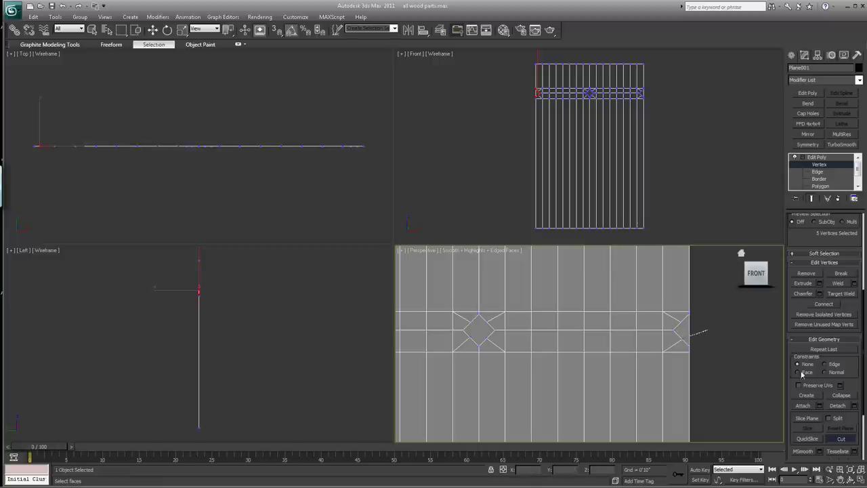
{"action": "left_click", "coordinate": [840, 439]}
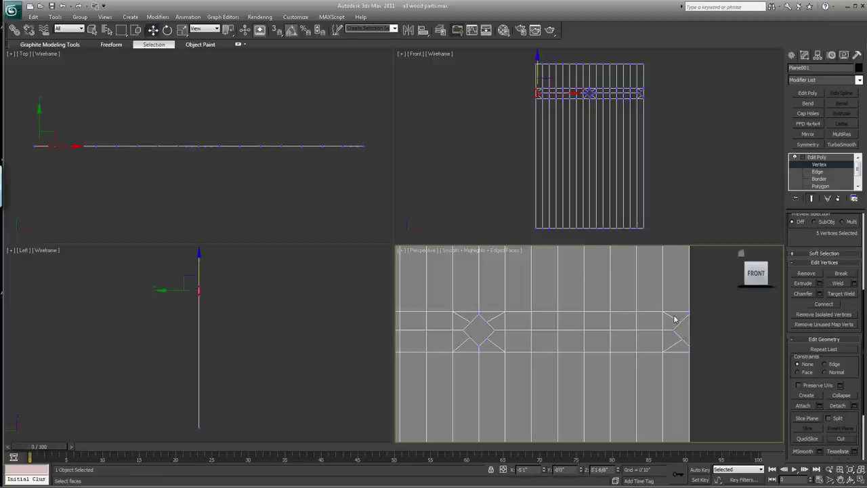
Step: Nudge the upper and lower right-edge notch vertices into an even half-diamond
{"action": "left_click", "coordinate": [694, 332]}
{"action": "left_click", "coordinate": [684, 315]}
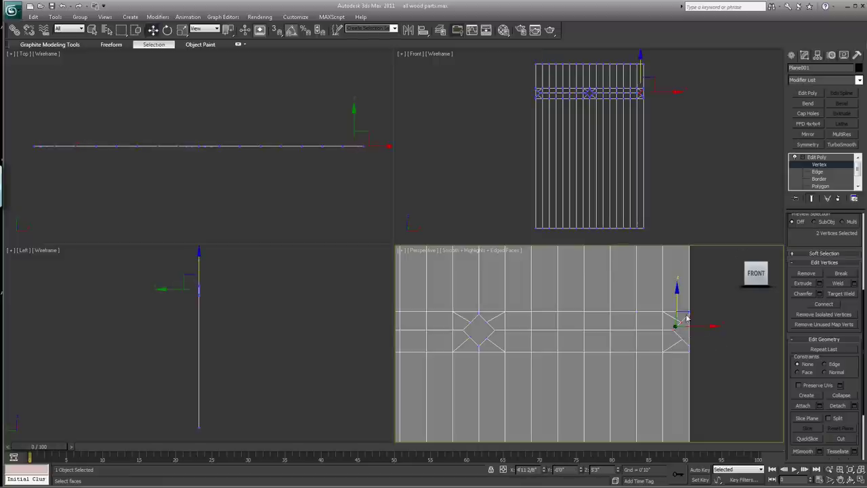
{"action": "left_click", "coordinate": [692, 321]}
{"action": "left_click", "coordinate": [677, 321]}
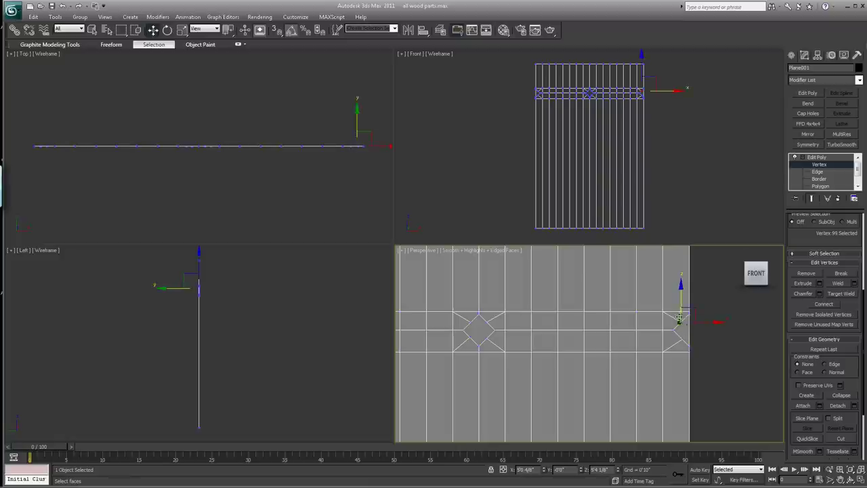
{"action": "left_click_drag", "start_coordinate": [690, 308], "coordinate": [685, 309]}
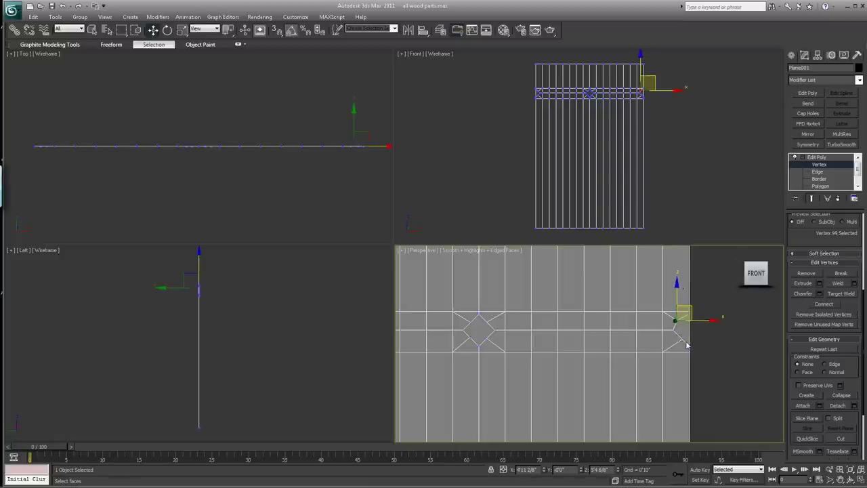
{"action": "left_click", "coordinate": [682, 341]}
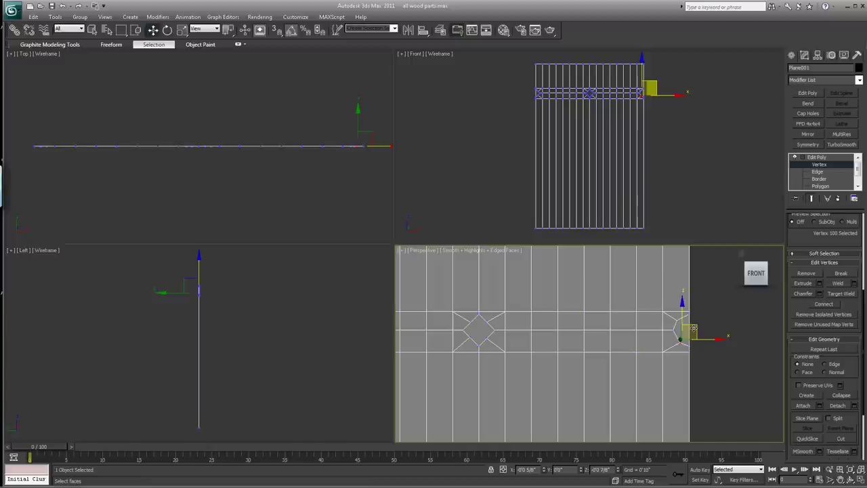
{"action": "left_click_drag", "start_coordinate": [693, 328], "coordinate": [691, 331]}
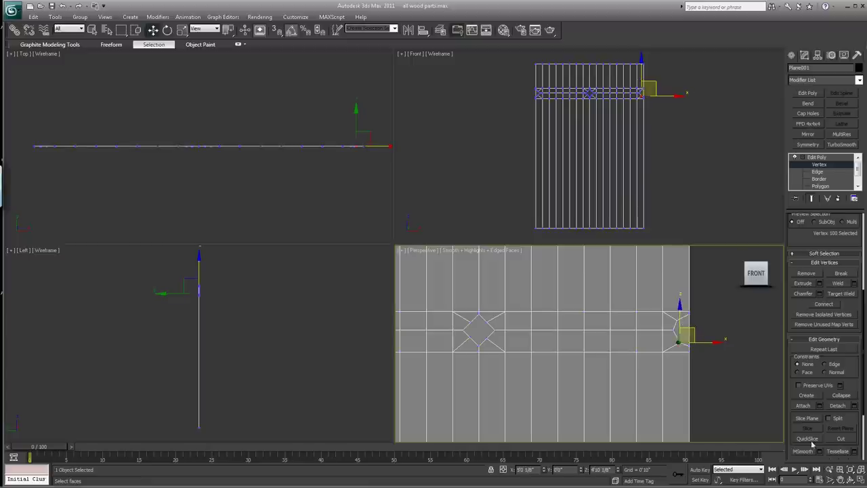
Step: Pan to the plane's left end, adjust the upper left-edge notch vertex and select the lower one
{"action": "left_click", "coordinate": [839, 479]}
{"action": "left_click_drag", "start_coordinate": [530, 368], "coordinate": [487, 329]}
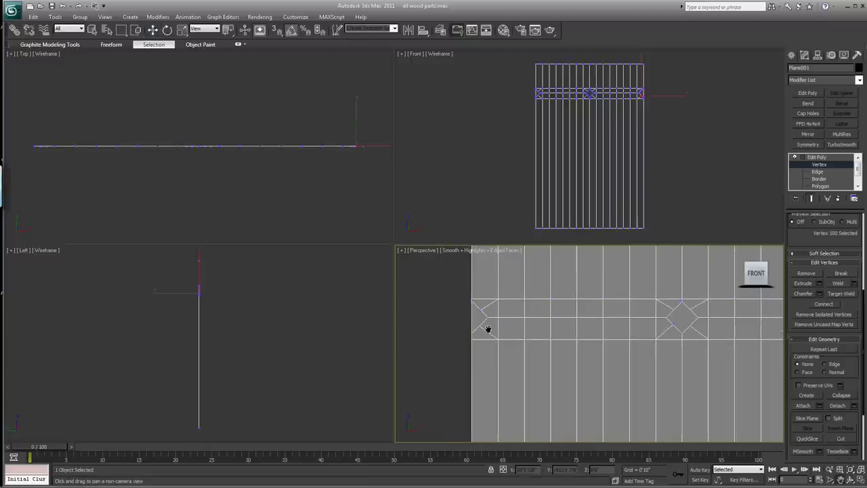
{"action": "right_click", "coordinate": [440, 311]}
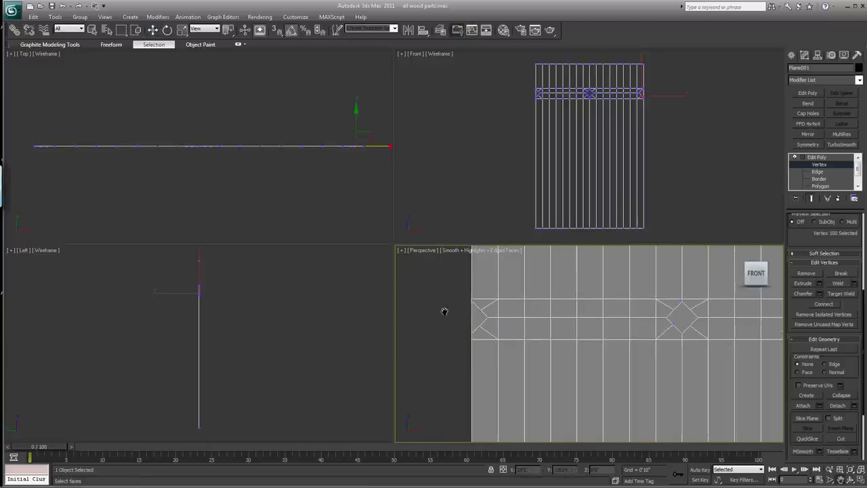
{"action": "left_click", "coordinate": [483, 311]}
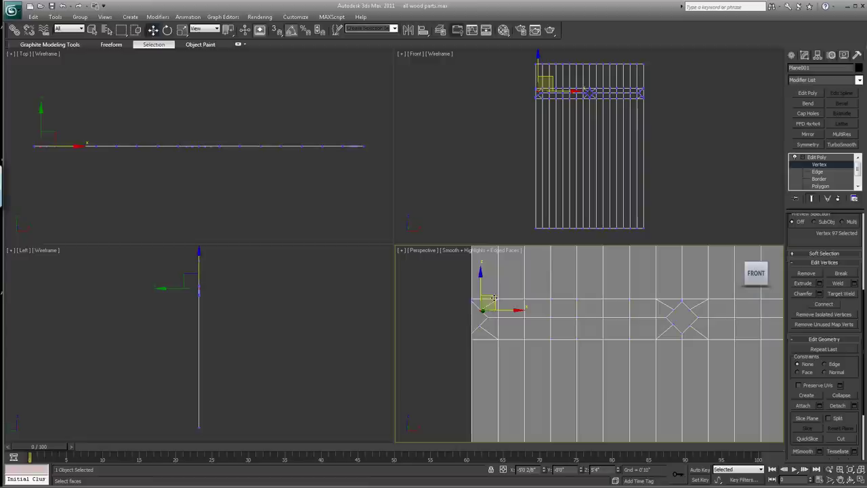
{"action": "left_click_drag", "start_coordinate": [493, 298], "coordinate": [499, 291]}
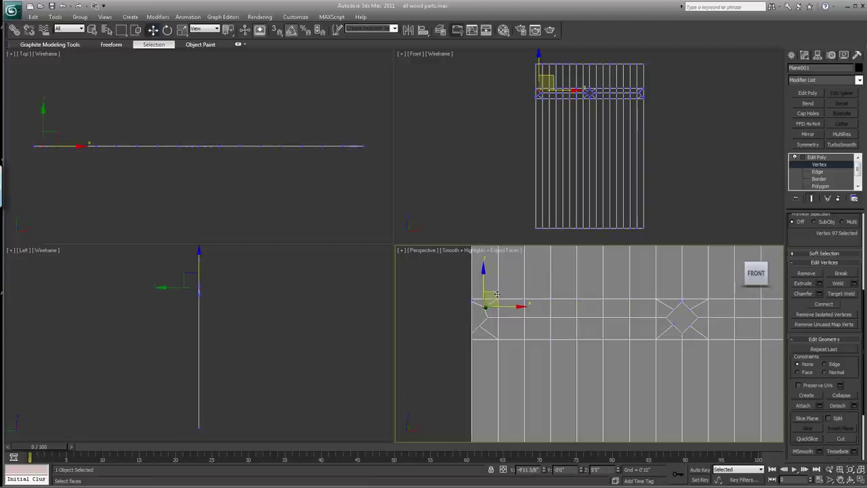
{"action": "left_click", "coordinate": [477, 327], "text": "ctrl"}
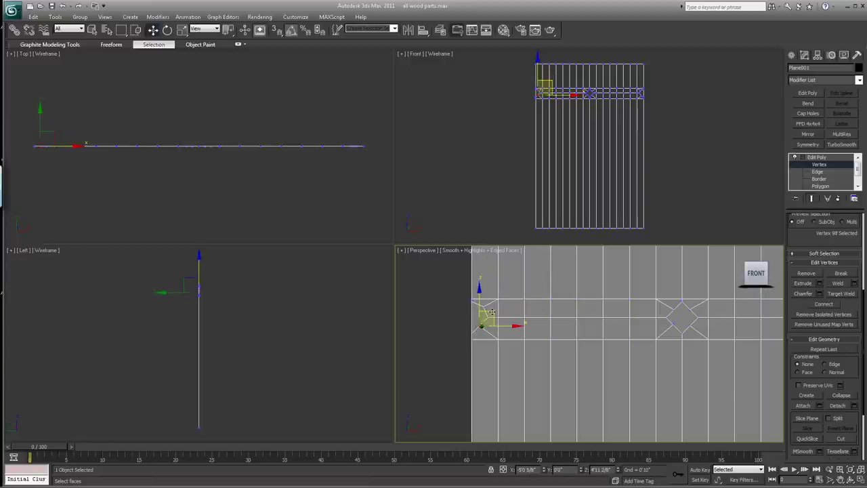
Step: Nudge the lower left notch vertex, then scale the diamond's side vertices to 142% and lower them
{"action": "left_click_drag", "start_coordinate": [493, 316], "coordinate": [495, 319]}
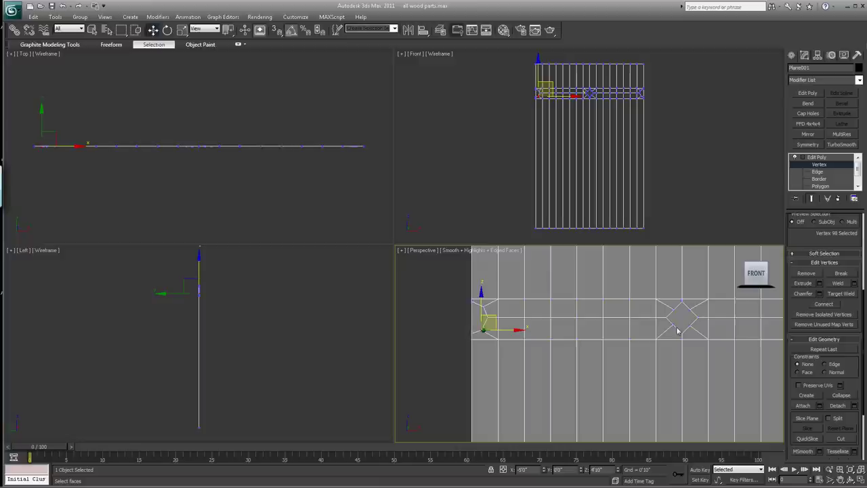
{"action": "left_click", "coordinate": [696, 317]}
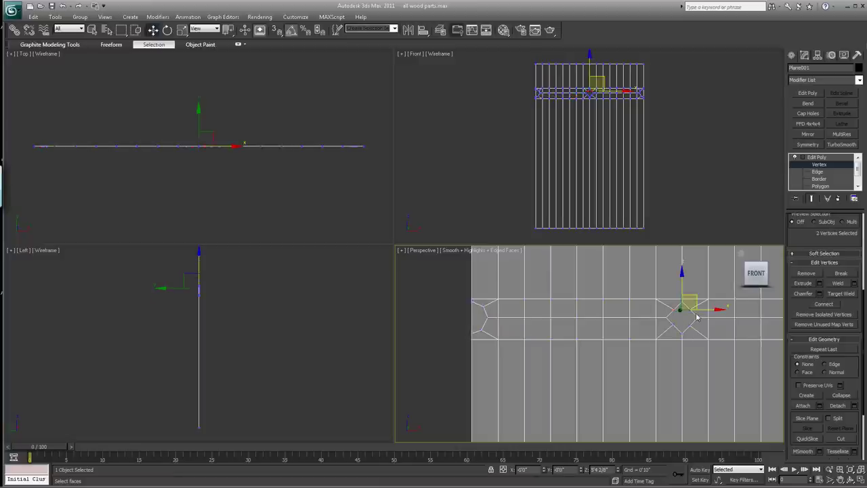
{"action": "left_click", "coordinate": [182, 29]}
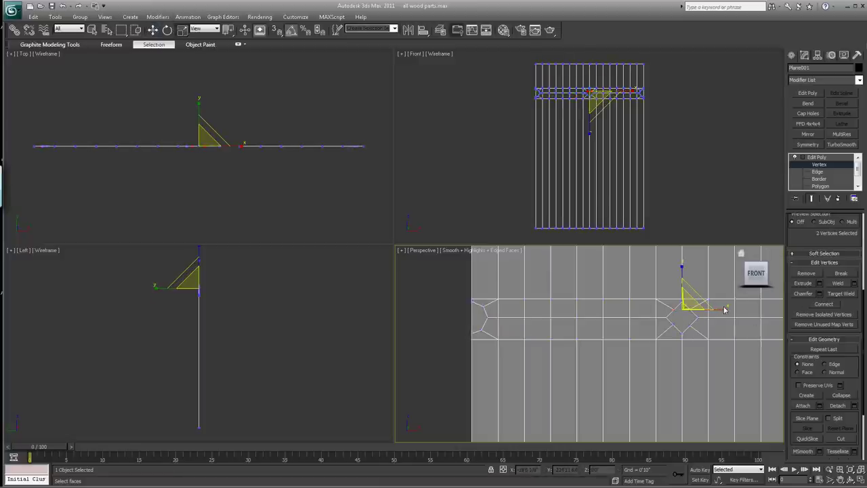
{"action": "mouse_move", "coordinate": [724, 310]}
{"action": "left_mouse_down"}
{"action": "mouse_move", "coordinate": [738, 304]}
{"action": "mouse_move", "coordinate": [739, 313]}
{"action": "left_mouse_up"}
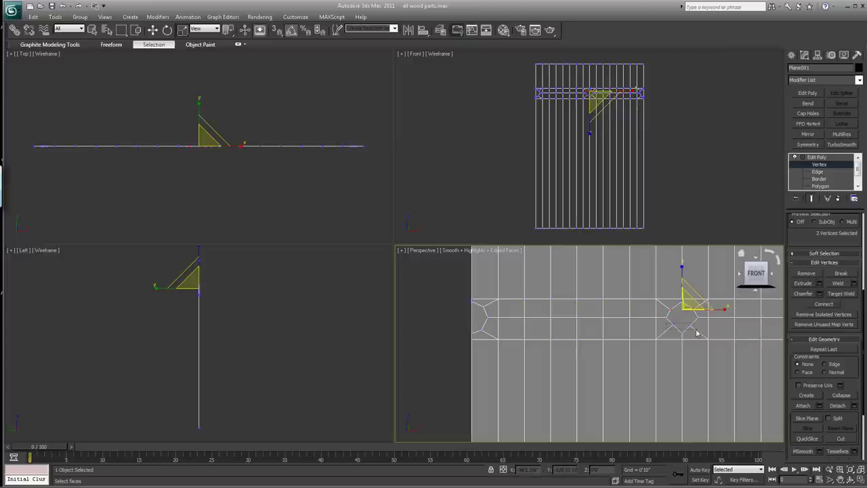
{"action": "left_click_drag", "start_coordinate": [696, 332], "coordinate": [736, 322]}
{"action": "left_click", "coordinate": [153, 30]}
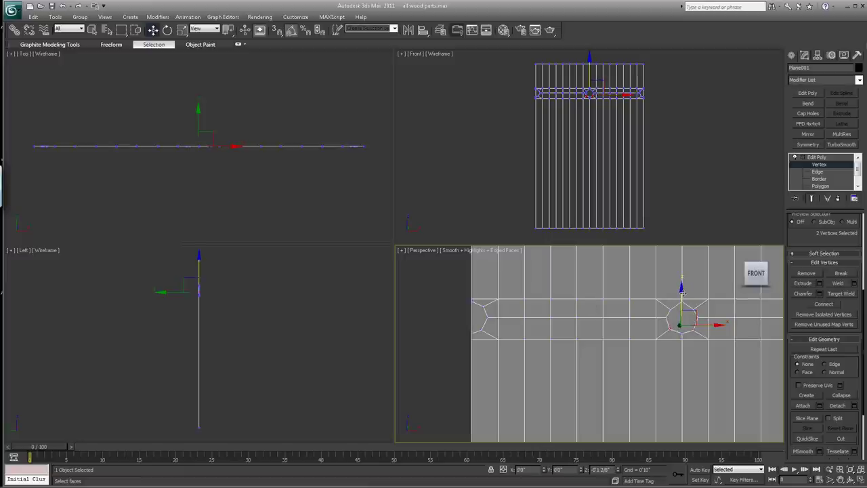
{"action": "mouse_move", "coordinate": [682, 292]}
{"action": "left_mouse_down"}
{"action": "mouse_move", "coordinate": [679, 313]}
{"action": "mouse_move", "coordinate": [681, 274]}
{"action": "left_mouse_up"}
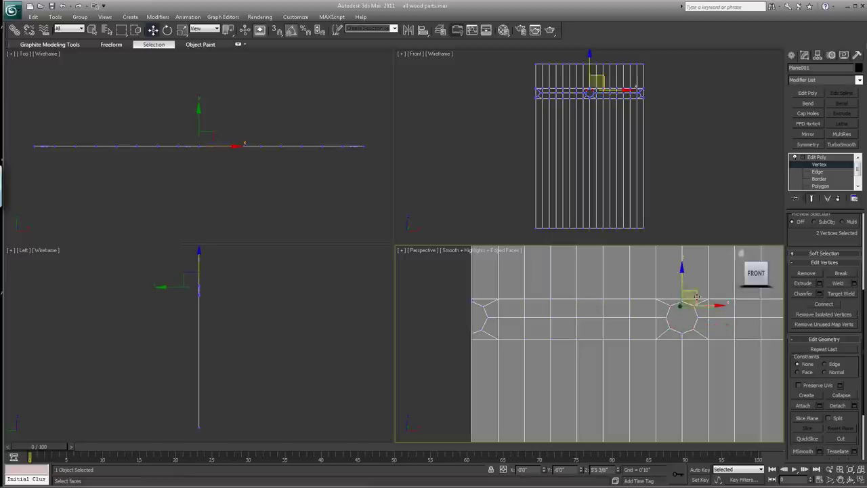
Step: Delete the left-edge, octagon and right-edge polygons to open the holes, then exit Polygon mode
{"action": "left_click", "coordinate": [820, 186]}
{"action": "left_click", "coordinate": [481, 316]}
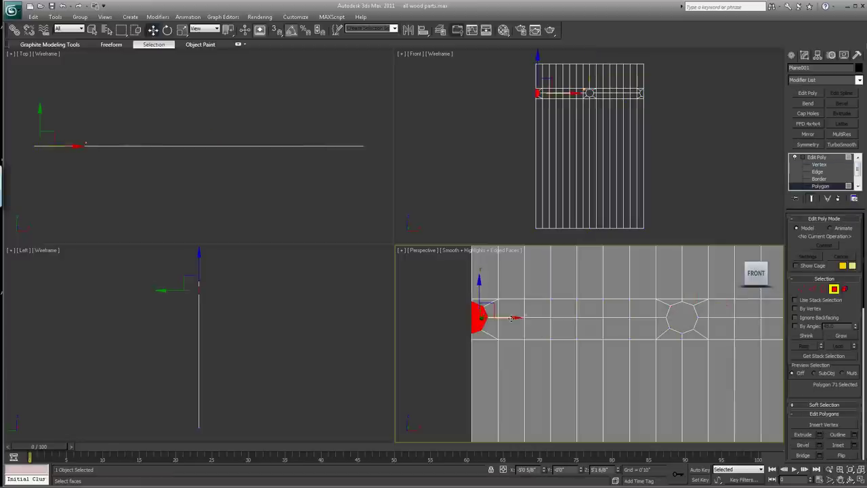
{"action": "left_click", "coordinate": [679, 315], "text": "ctrl"}
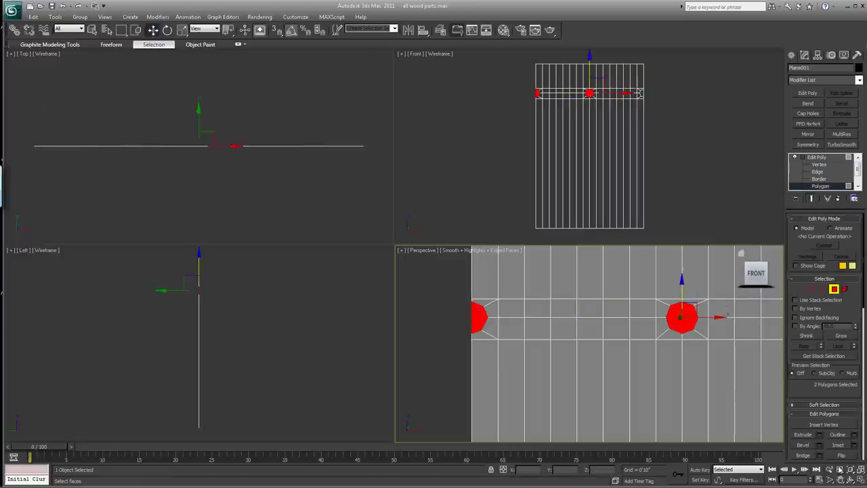
{"action": "left_click", "coordinate": [840, 468]}
{"action": "left_click_drag", "start_coordinate": [719, 399], "coordinate": [681, 337]}
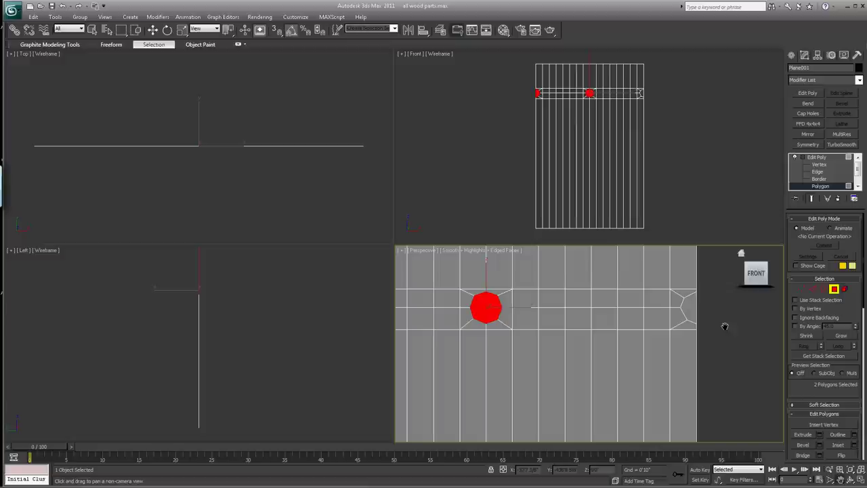
{"action": "key", "text": "w"}
{"action": "left_click", "coordinate": [687, 308], "text": "ctrl"}
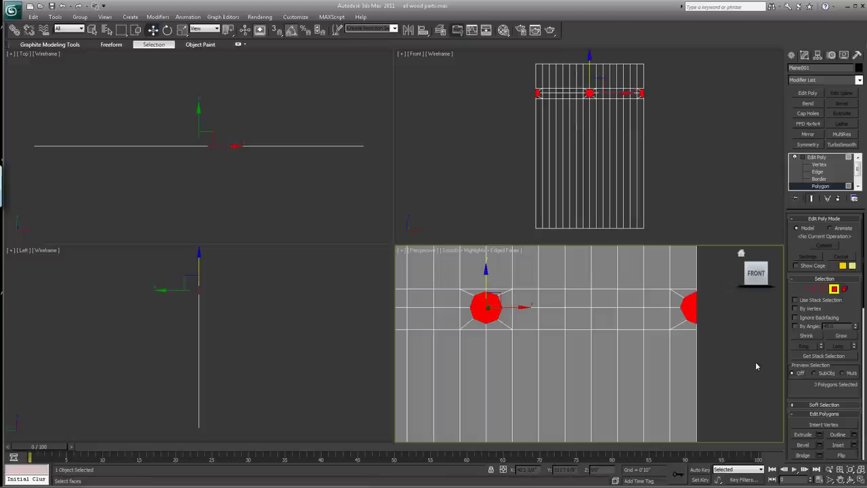
{"action": "key", "text": "Delete"}
{"action": "left_click", "coordinate": [859, 468]}
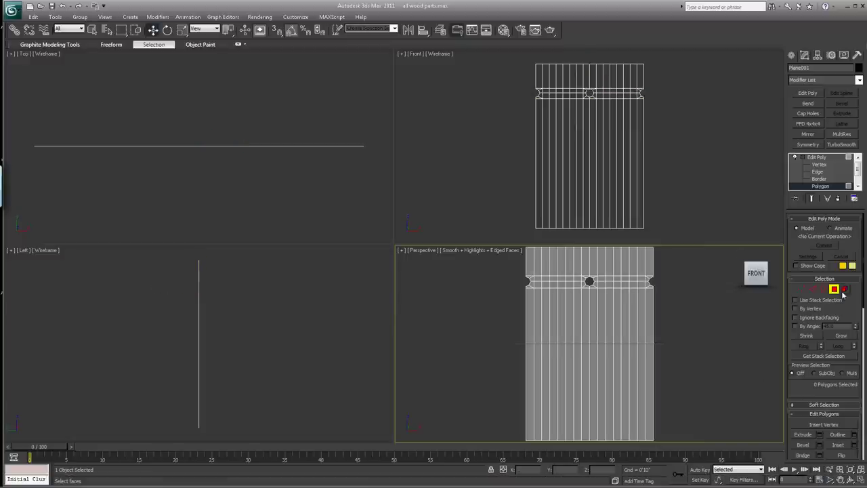
{"action": "left_click", "coordinate": [834, 289]}
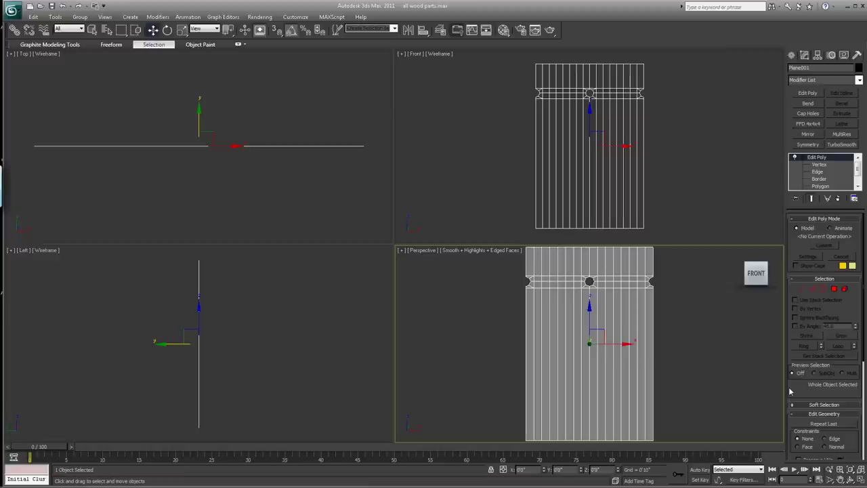
{"action": "left_click_drag", "start_coordinate": [790, 390], "coordinate": [794, 290]}
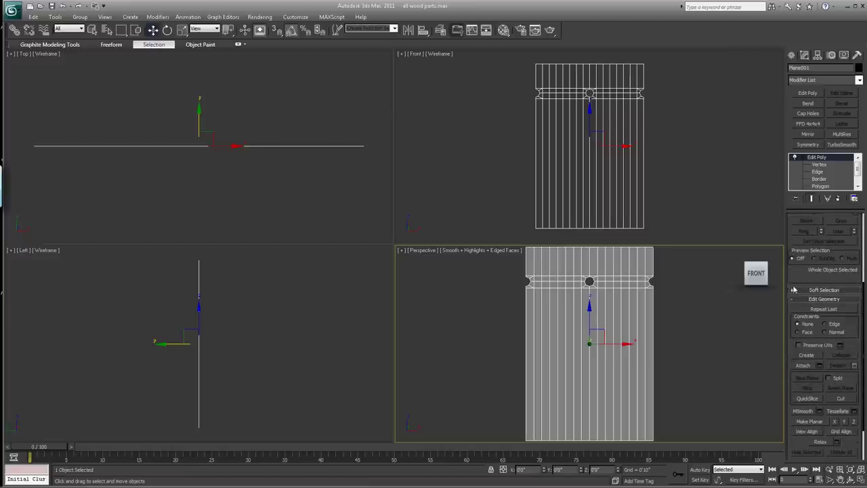
Step: Apply MSmooth to the plane and add a Bend modifier with a 360° angle
{"action": "left_click", "coordinate": [803, 411]}
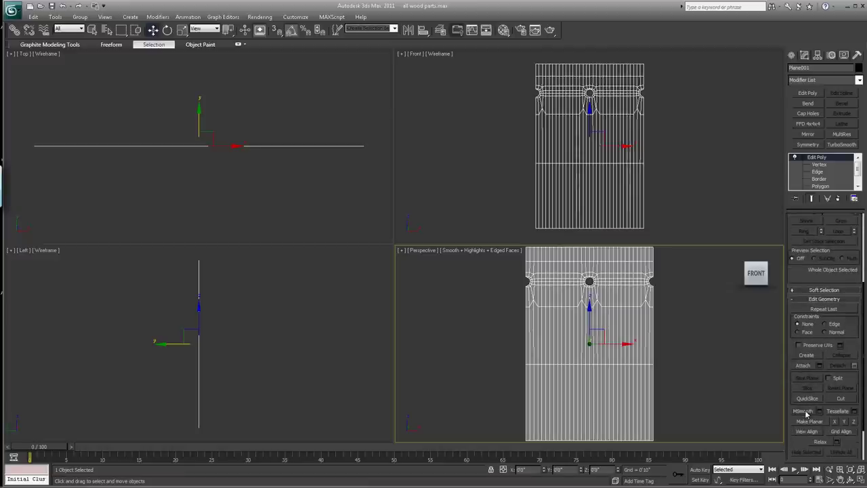
{"action": "left_click", "coordinate": [808, 104]}
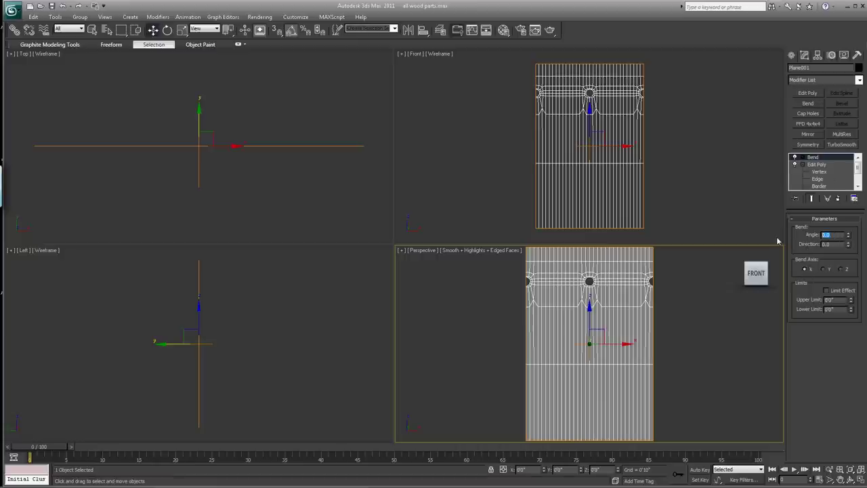
{"action": "type", "text": "36"}
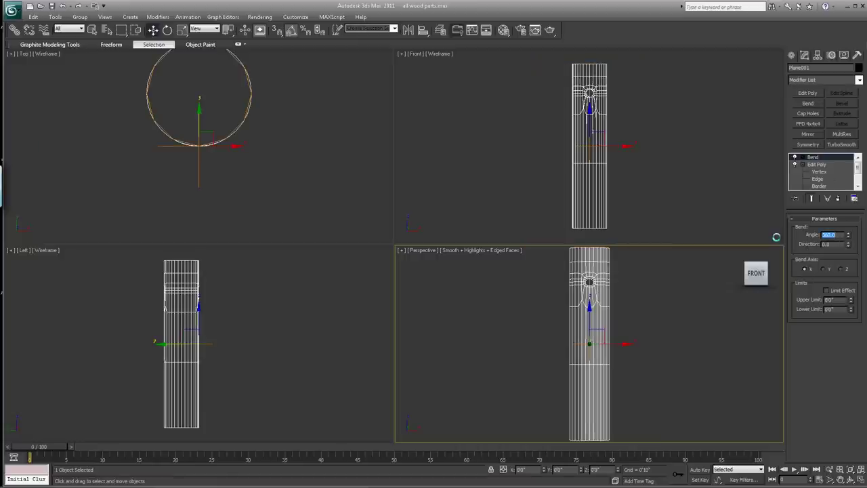
Step: Add an Edit Poly modifier at Vertex level and region-select the seam vertices in the Top view
{"action": "left_click", "coordinate": [805, 94]}
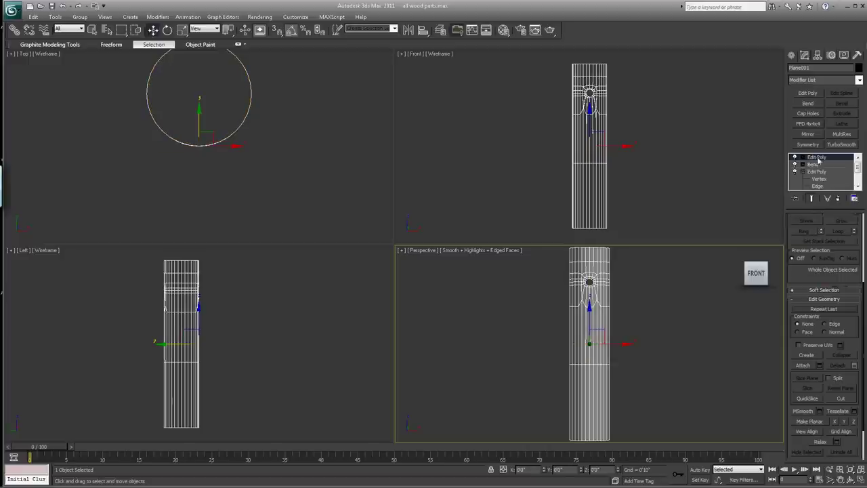
{"action": "left_click", "coordinate": [801, 158]}
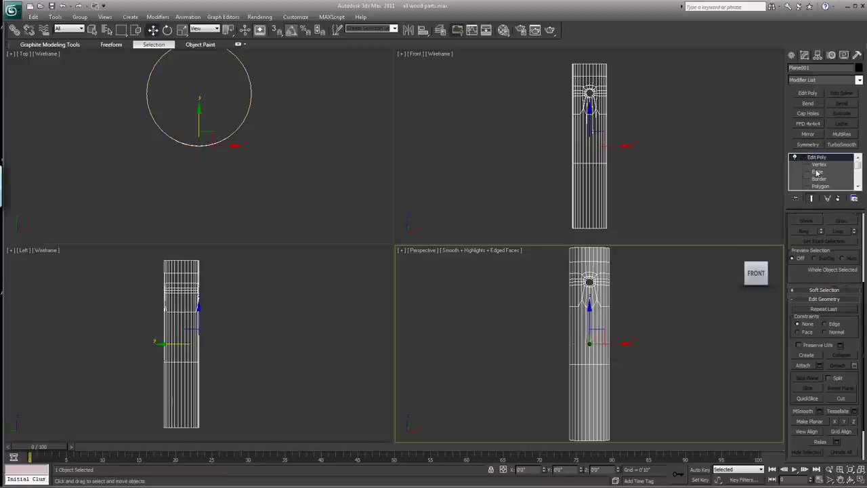
{"action": "left_click", "coordinate": [817, 164]}
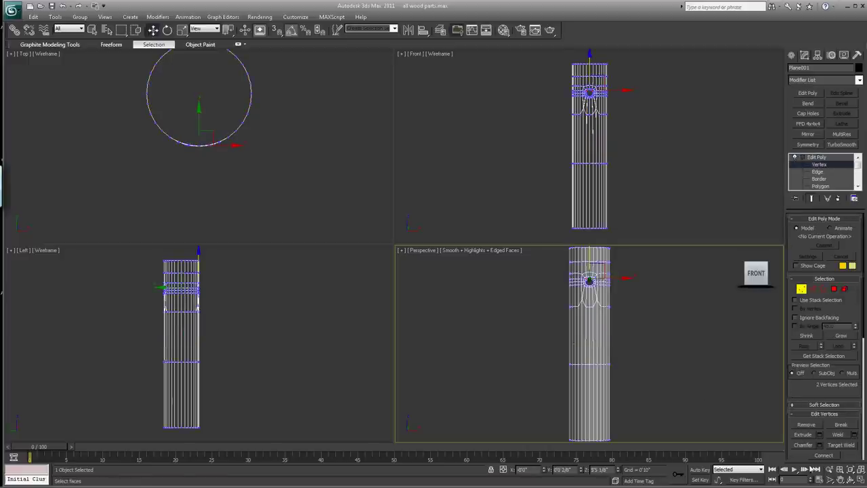
{"action": "middle_click_drag", "start_coordinate": [291, 106], "coordinate": [300, 187]}
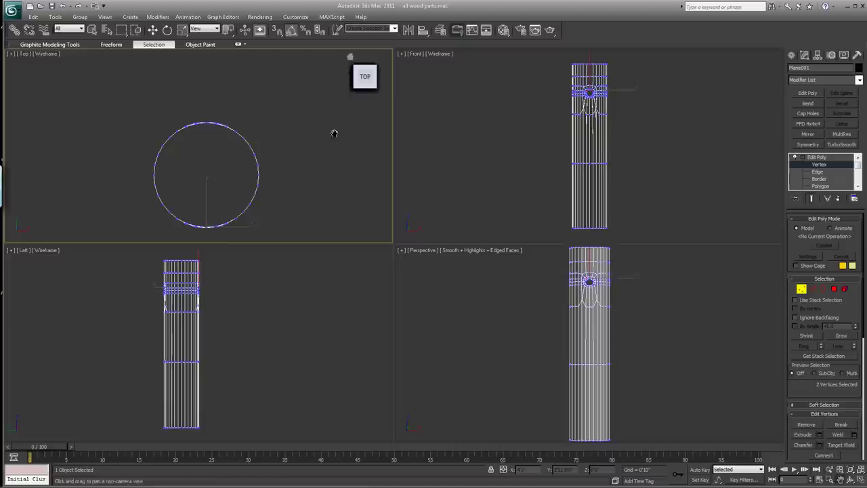
{"action": "key", "text": "w"}
{"action": "left_click_drag", "start_coordinate": [202, 119], "coordinate": [229, 142]}
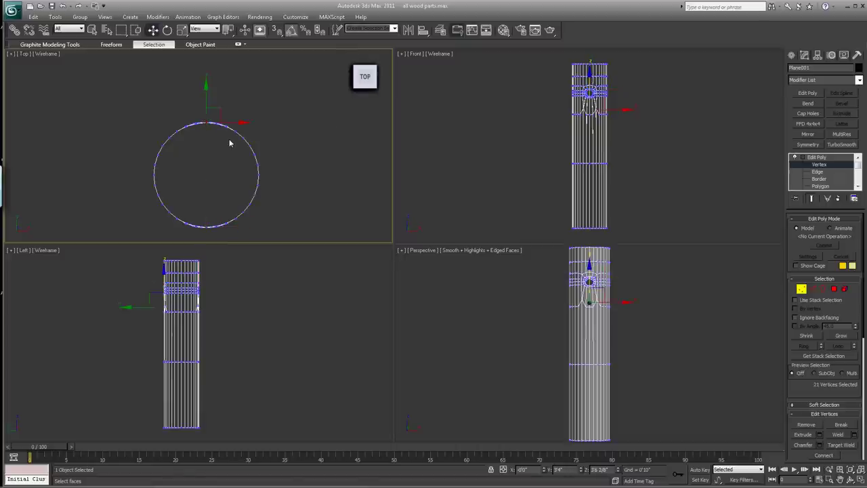
Step: Refine the seam vertex selection while zooming the Top view into the seam
{"action": "left_click", "coordinate": [217, 135]}
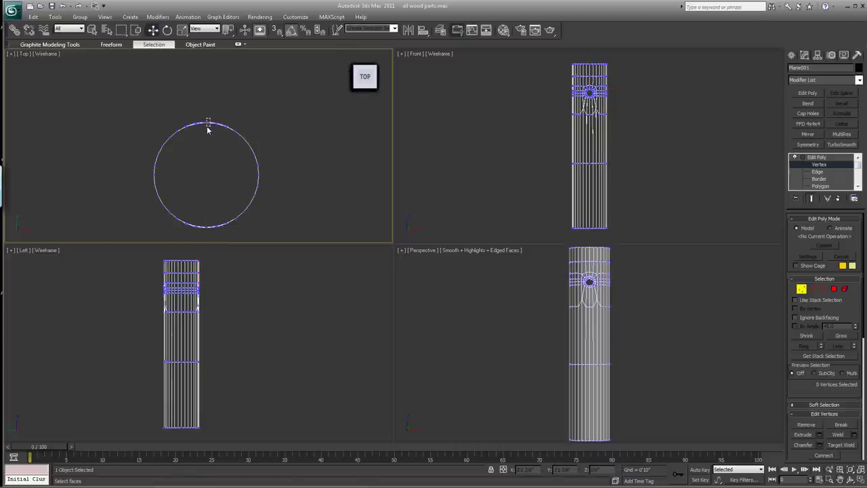
{"action": "left_click", "coordinate": [209, 123]}
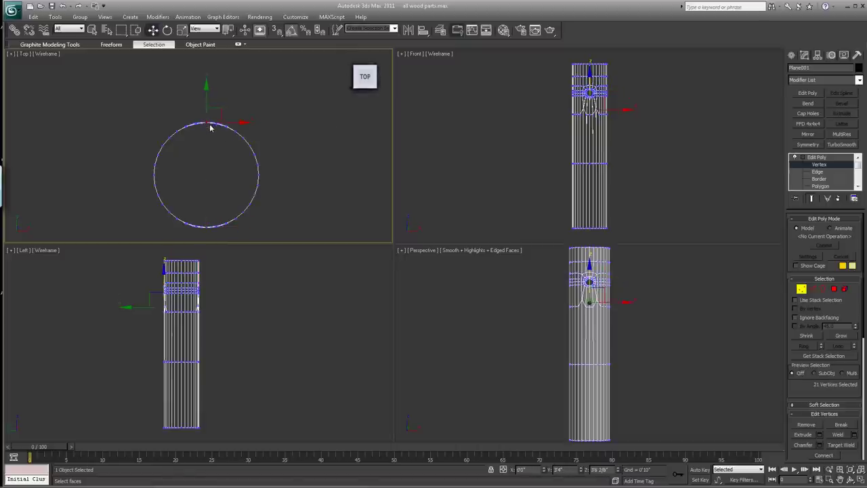
{"action": "left_click", "coordinate": [226, 134]}
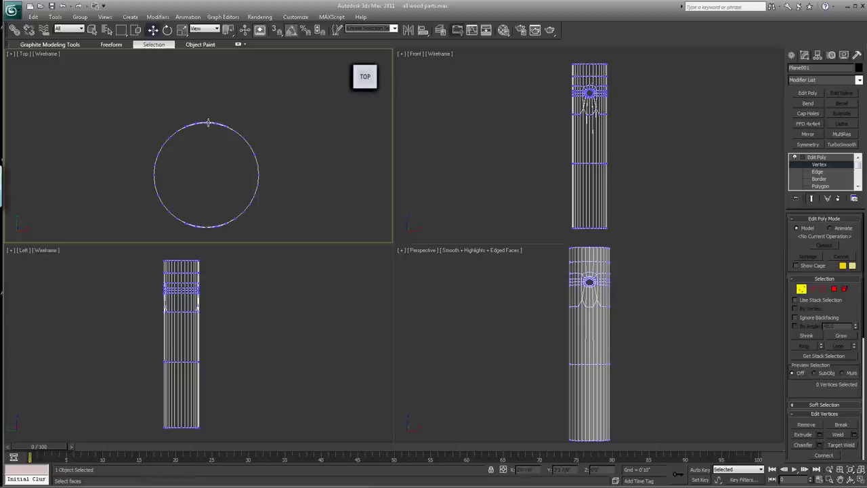
{"action": "left_click", "coordinate": [208, 123]}
{"action": "left_click", "coordinate": [235, 114]}
{"action": "left_click", "coordinate": [827, 478]}
{"action": "left_click_drag", "start_coordinate": [184, 117], "coordinate": [216, 136]}
{"action": "right_click", "coordinate": [246, 110]}
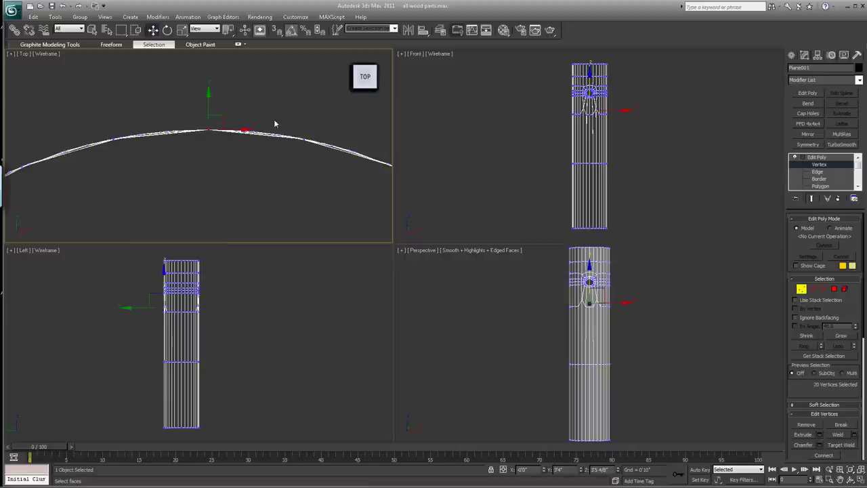
Step: Weld the seam vertices, reducing the count from 344 to 334, and leave Vertex level
{"action": "left_click", "coordinate": [861, 469]}
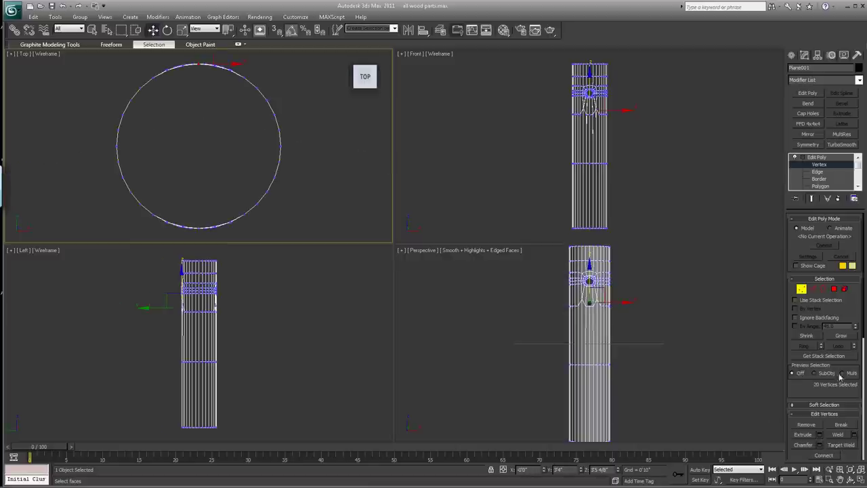
{"action": "left_click", "coordinate": [855, 436]}
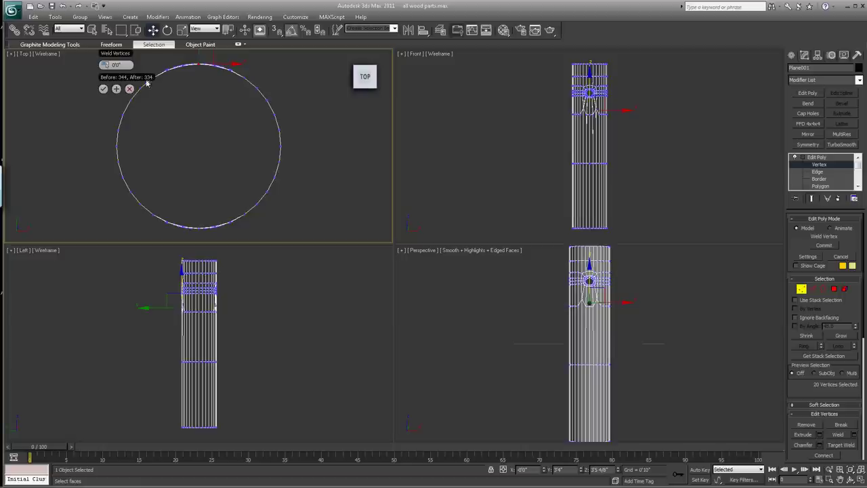
{"action": "left_click", "coordinate": [103, 88]}
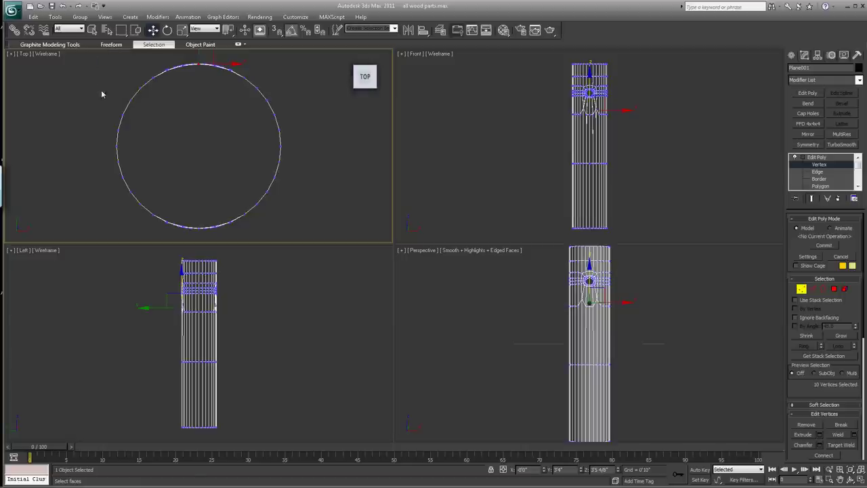
{"action": "left_click", "coordinate": [801, 289]}
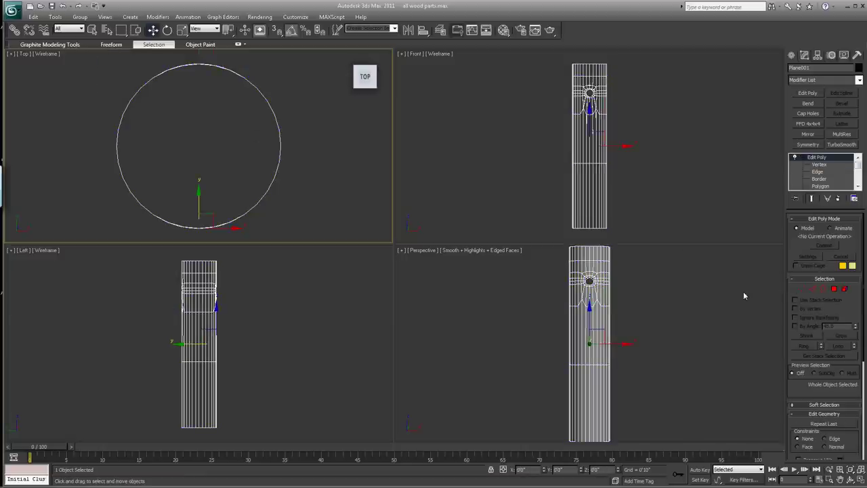
Step: Turn off Edged Faces in the Perspective view and orbit around the tube
{"action": "middle_click", "coordinate": [743, 291]}
{"action": "key", "text": "F4"}
{"action": "left_click", "coordinate": [850, 479]}
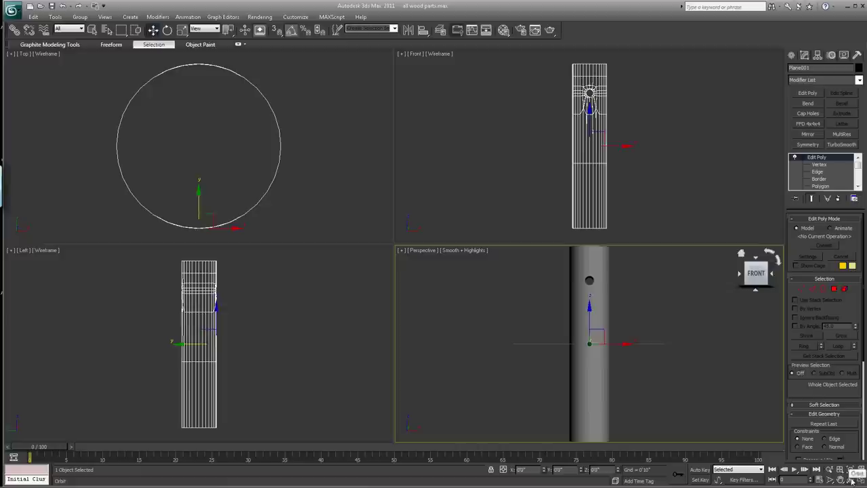
{"action": "left_click_drag", "start_coordinate": [616, 344], "coordinate": [656, 370]}
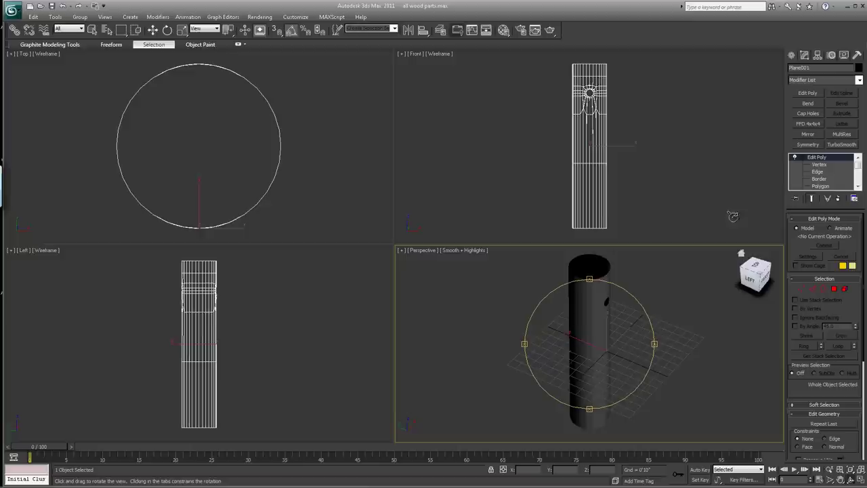
Step: Add a Shell modifier giving the tube a 0'1" outer wall thickness
{"action": "left_click", "coordinate": [858, 80]}
{"action": "left_click_drag", "start_coordinate": [863, 134], "coordinate": [862, 317]}
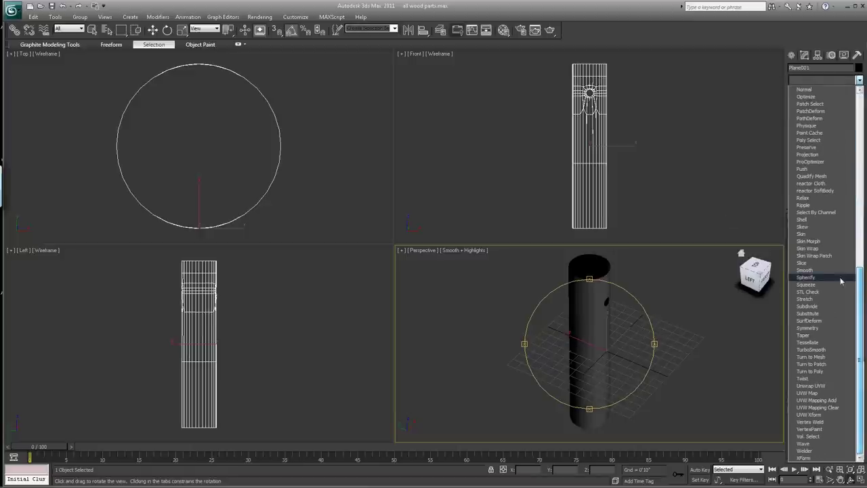
{"action": "left_click", "coordinate": [801, 220]}
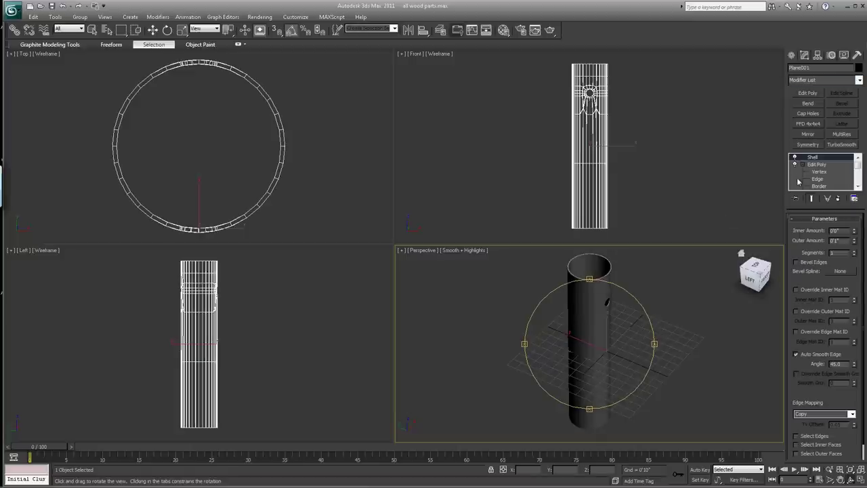
{"action": "left_click_drag", "start_coordinate": [606, 324], "coordinate": [586, 314]}
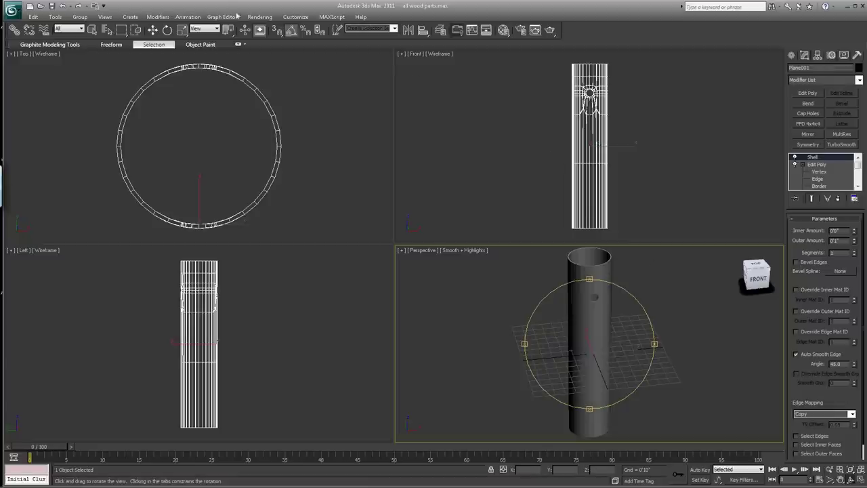
{"action": "left_click", "coordinate": [153, 31]}
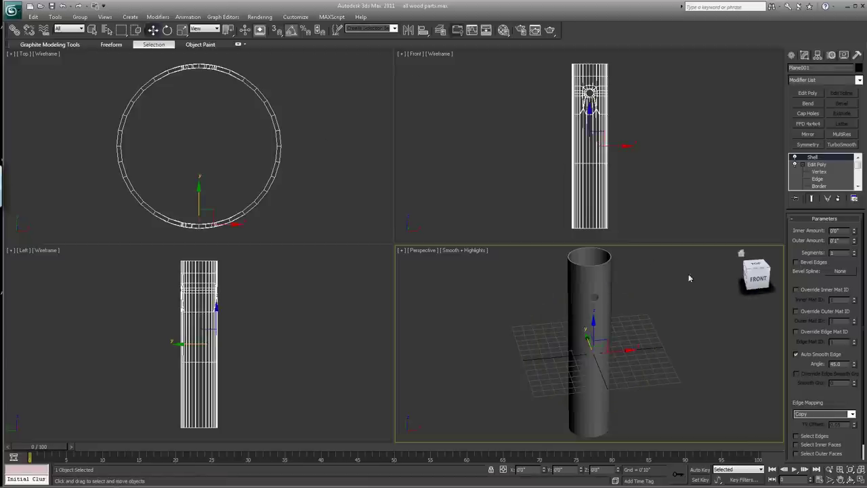
{"action": "left_click", "coordinate": [791, 55]}
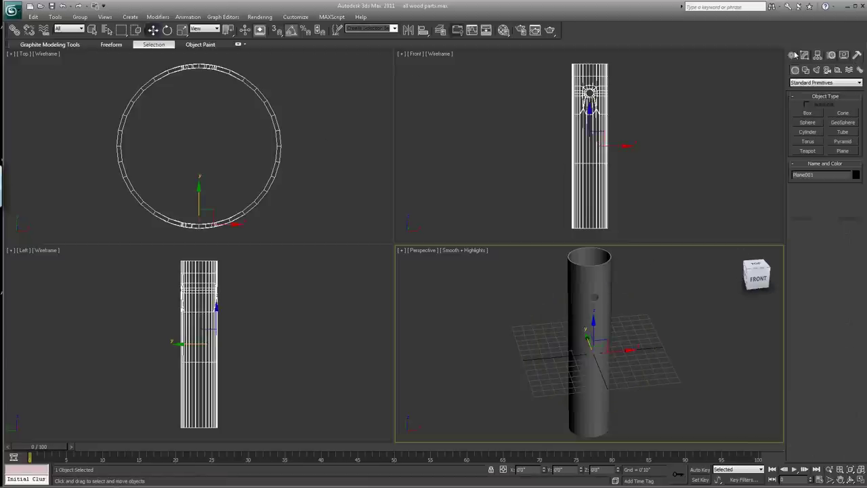
Step: Drag a Tape helper in the Front view beside the tube, then reselect Plane001
{"action": "left_click", "coordinate": [838, 70]}
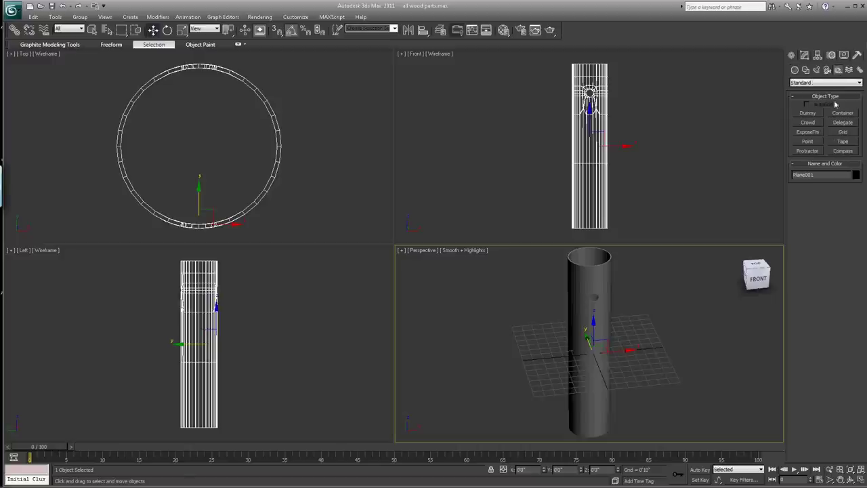
{"action": "left_click", "coordinate": [843, 142]}
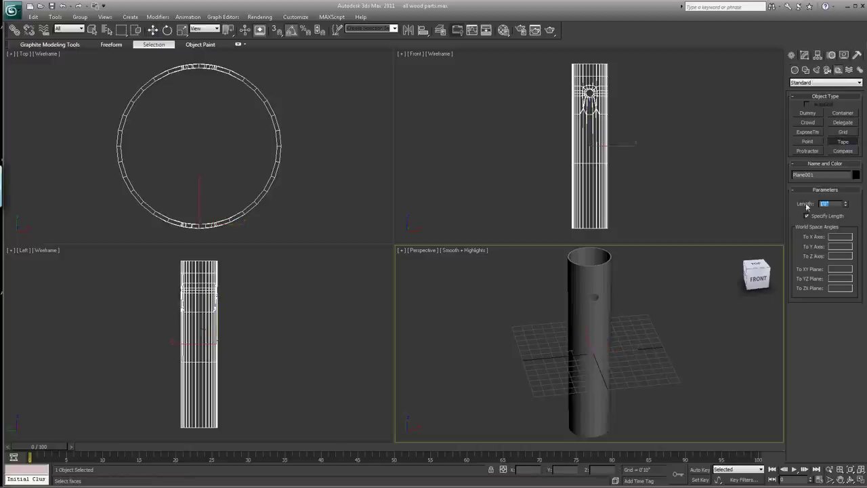
{"action": "left_click_drag", "start_coordinate": [633, 68], "coordinate": [632, 126]}
{"action": "key", "text": "w"}
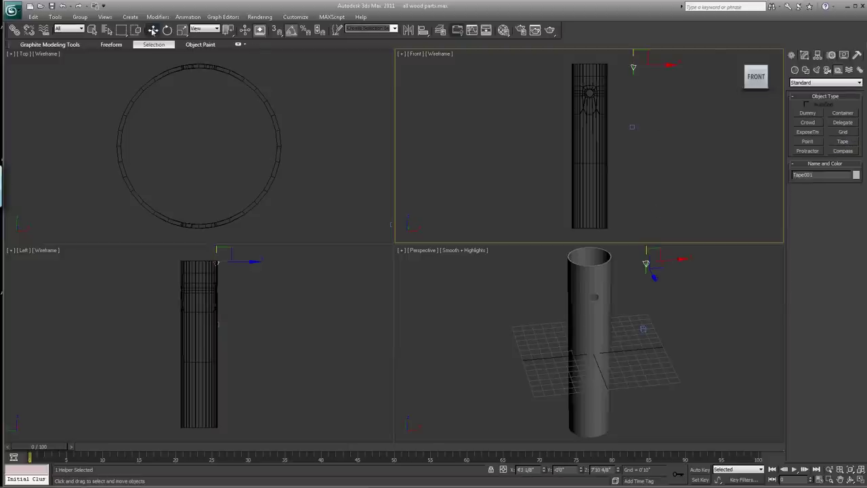
{"action": "left_click", "coordinate": [587, 69]}
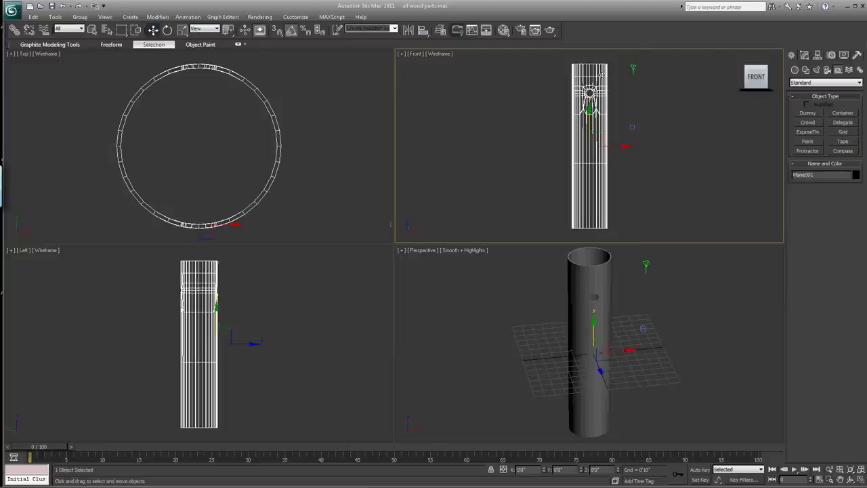
Step: Shrink the tube uniformly and move it right next to the tape in the Front view
{"action": "left_click", "coordinate": [182, 30]}
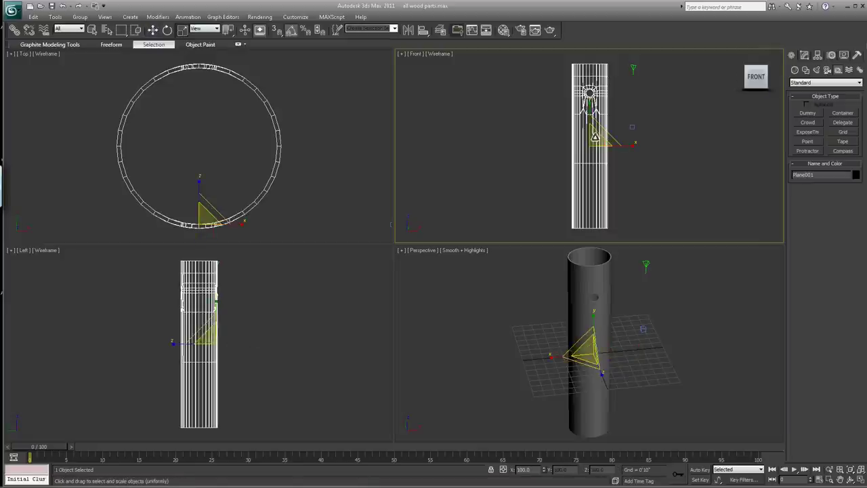
{"action": "left_click_drag", "start_coordinate": [594, 133], "coordinate": [464, 252]}
{"action": "left_click", "coordinate": [152, 31]}
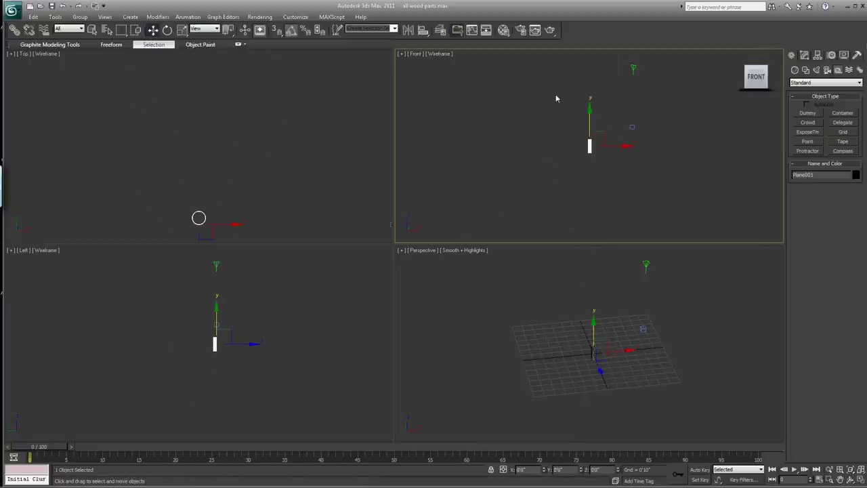
{"action": "left_click_drag", "start_coordinate": [599, 141], "coordinate": [628, 70]}
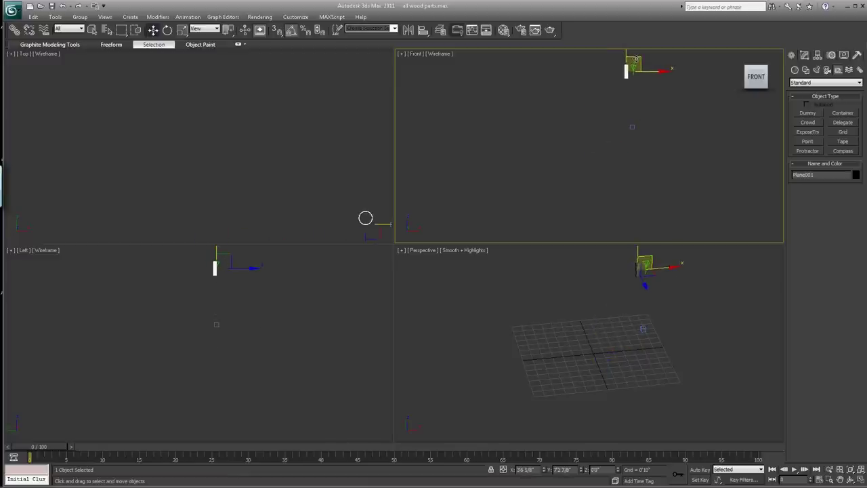
{"action": "left_click", "coordinate": [829, 479]}
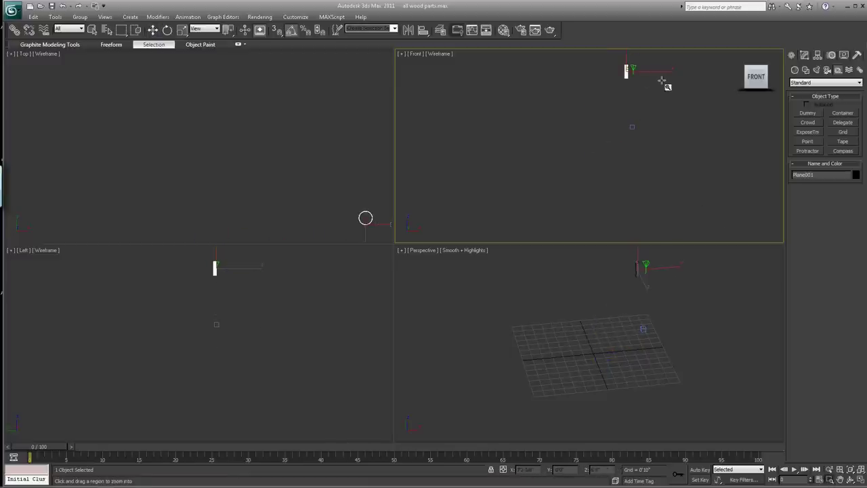
{"action": "left_click_drag", "start_coordinate": [612, 55], "coordinate": [653, 90]}
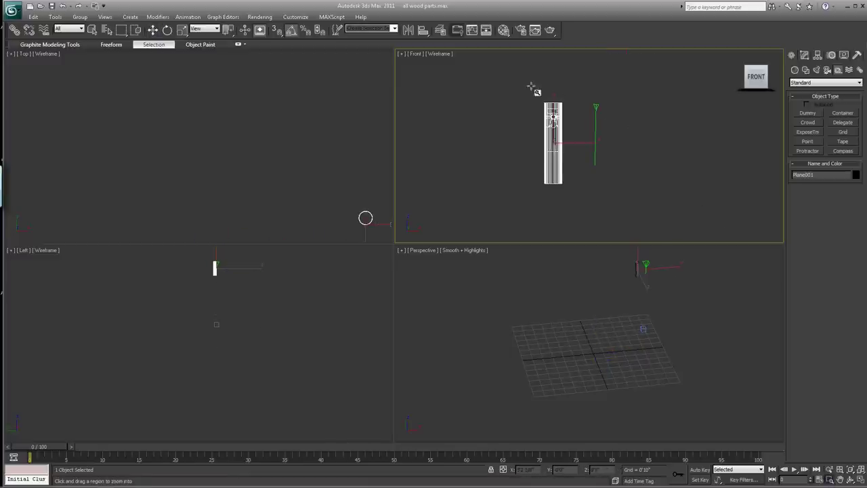
{"action": "left_click_drag", "start_coordinate": [535, 89], "coordinate": [654, 211]}
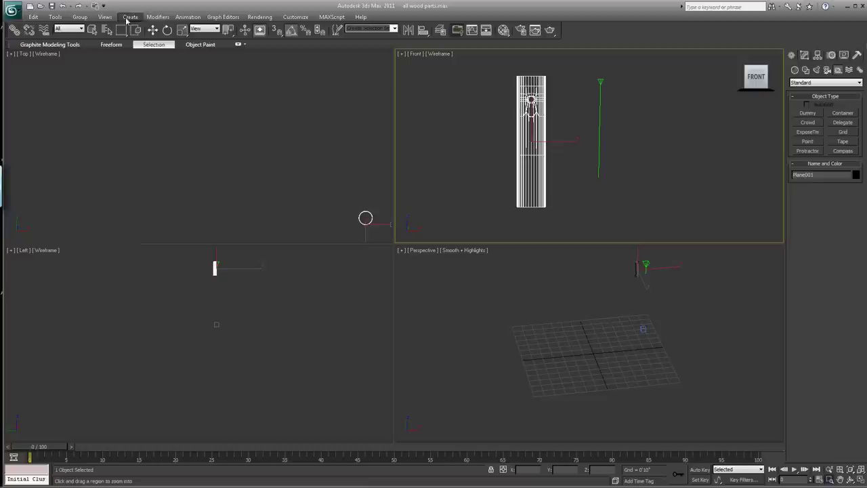
{"action": "left_click", "coordinate": [153, 30]}
{"action": "left_click_drag", "start_coordinate": [540, 130], "coordinate": [568, 157]}
Step: Align the tube's top with the tape's start and scale it to match the tape length
{"action": "left_click", "coordinate": [182, 30]}
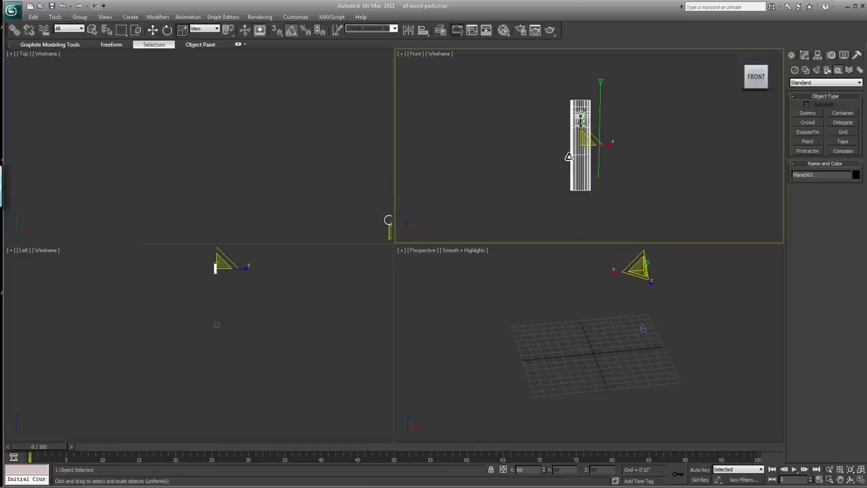
{"action": "left_click", "coordinate": [153, 29]}
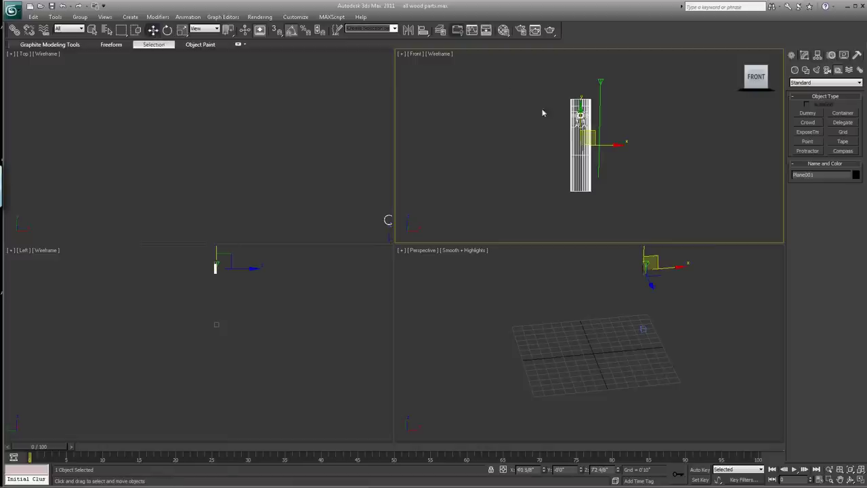
{"action": "left_click_drag", "start_coordinate": [594, 139], "coordinate": [597, 118]}
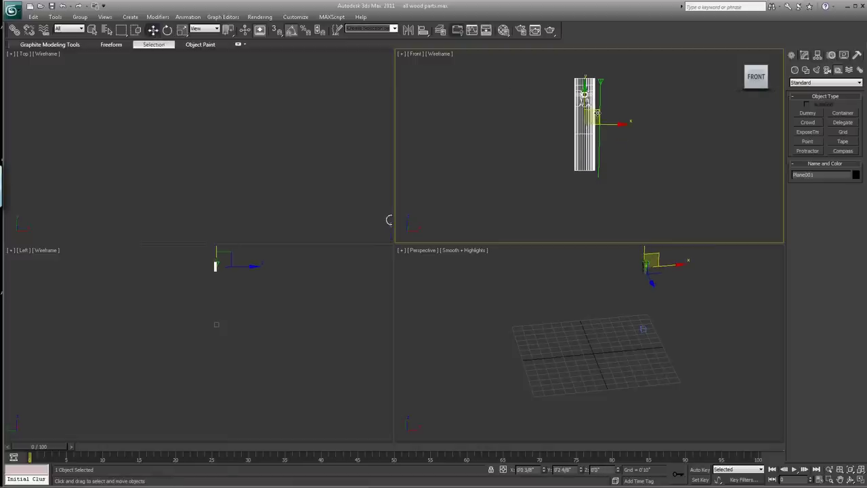
{"action": "left_click", "coordinate": [182, 29]}
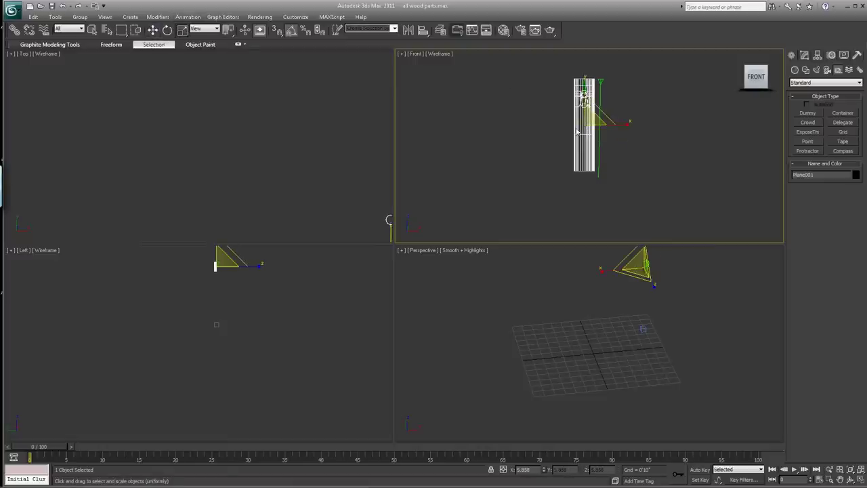
{"action": "left_click_drag", "start_coordinate": [590, 125], "coordinate": [593, 119]}
{"action": "left_click", "coordinate": [154, 30]}
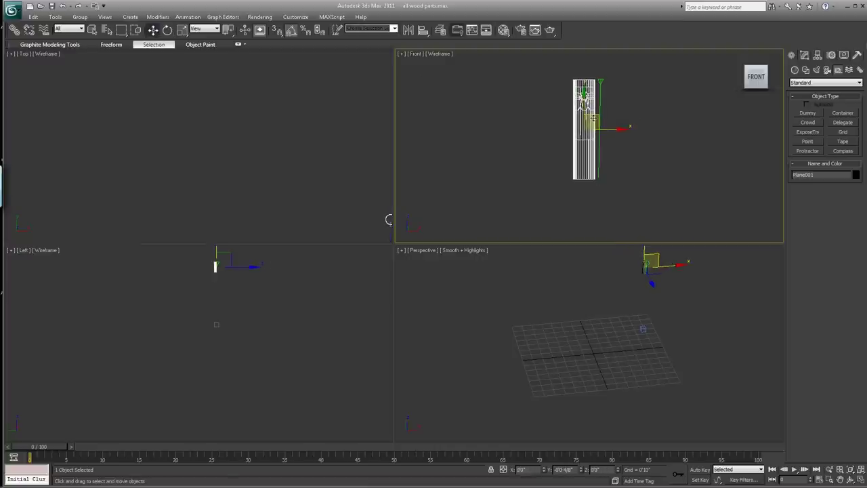
Step: Reselect the tube and zero its X and Z position so it sits at 0, 0, 0
{"action": "right_click", "coordinate": [619, 81]}
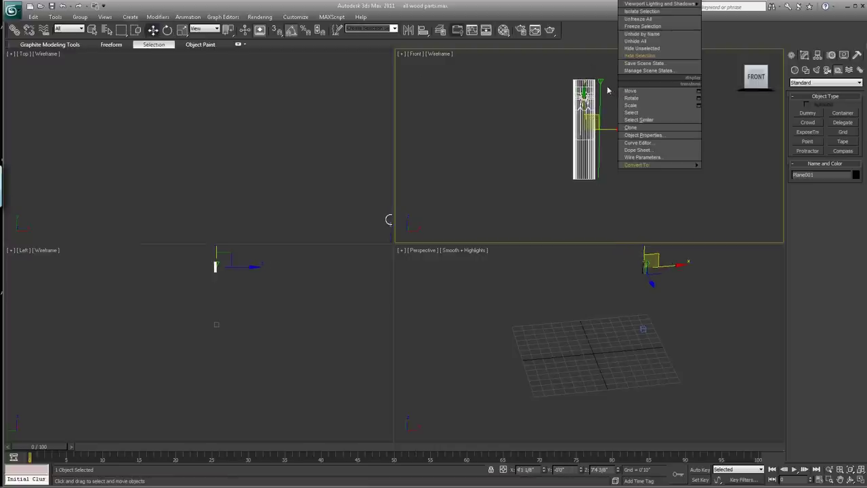
{"action": "left_click", "coordinate": [598, 80]}
{"action": "left_click", "coordinate": [631, 109]}
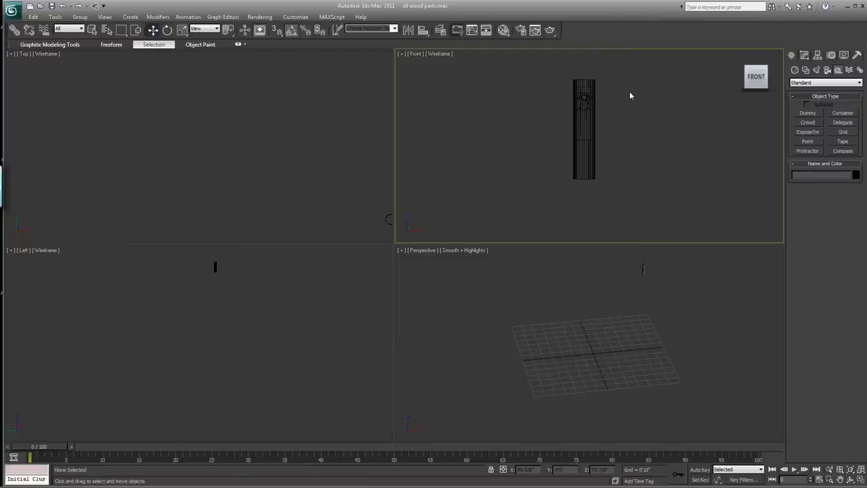
{"action": "left_click", "coordinate": [577, 91]}
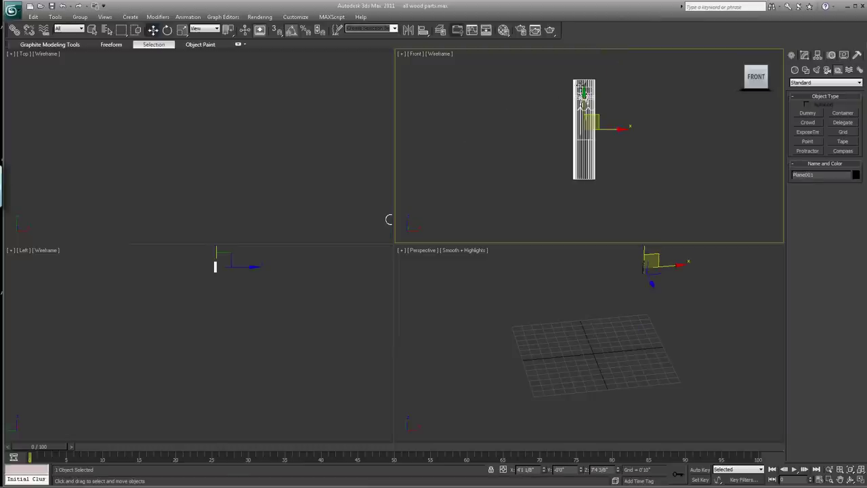
{"action": "right_click", "coordinate": [543, 470]}
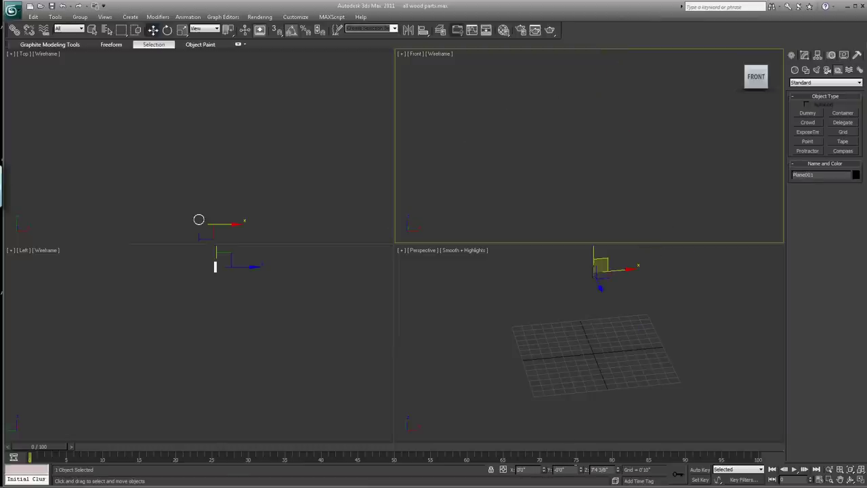
{"action": "right_click", "coordinate": [617, 469]}
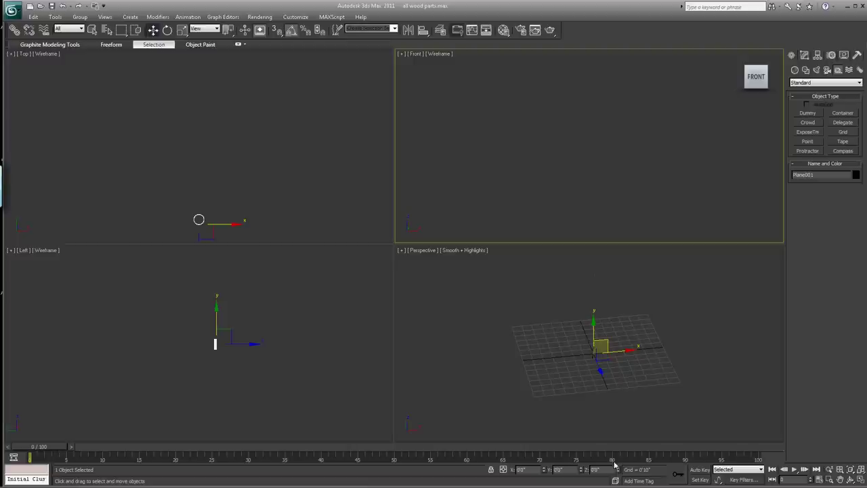
{"action": "left_click", "coordinate": [859, 470]}
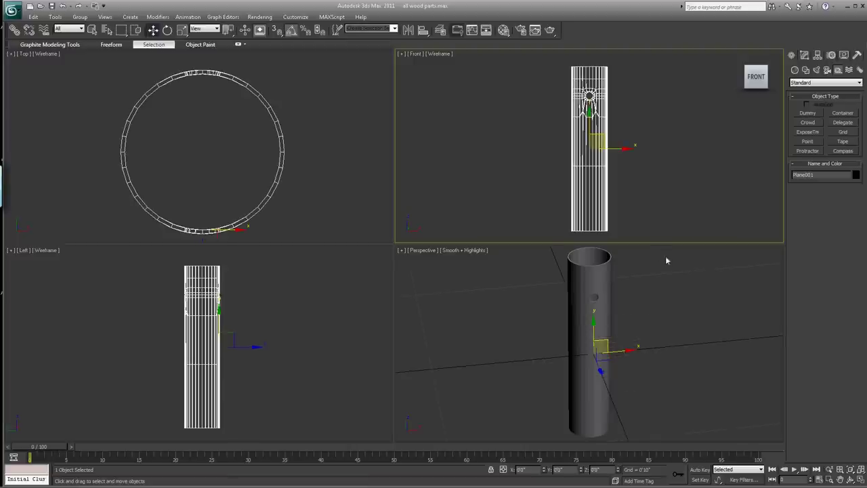
{"action": "left_click", "coordinate": [844, 56]}
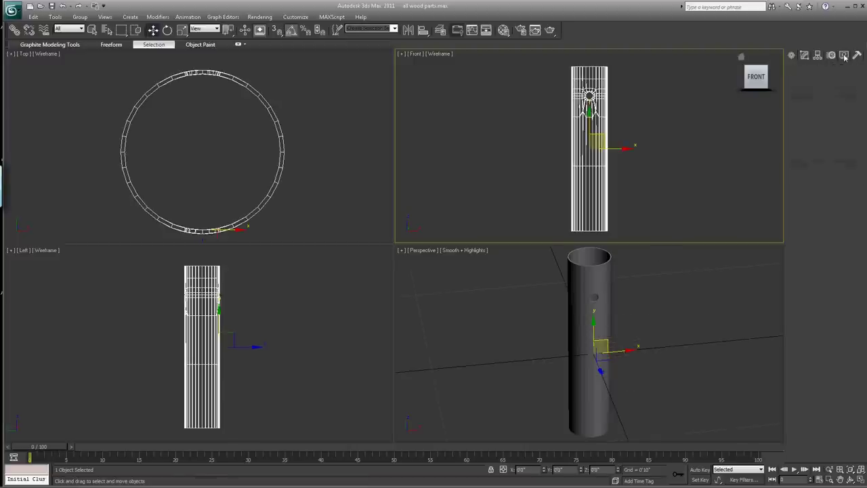
Step: Unhide all the wood chime parts and shrink the tube uniformly in the Top view
{"action": "left_click", "coordinate": [823, 321]}
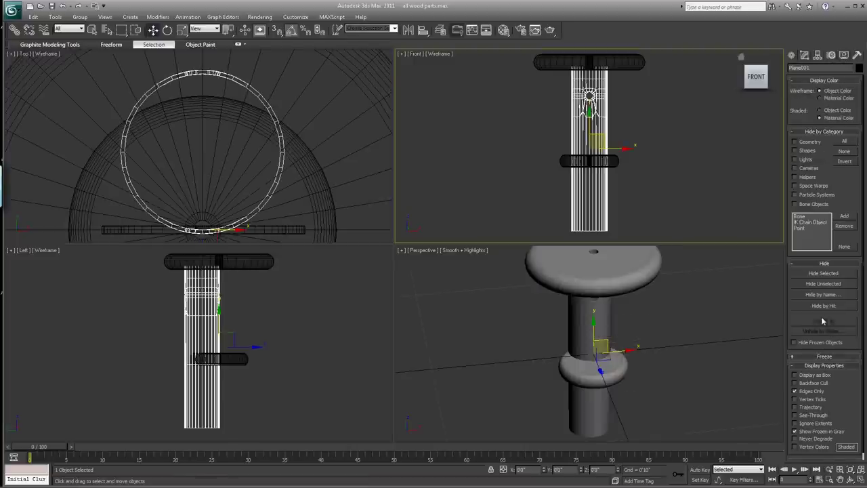
{"action": "left_click", "coordinate": [859, 470]}
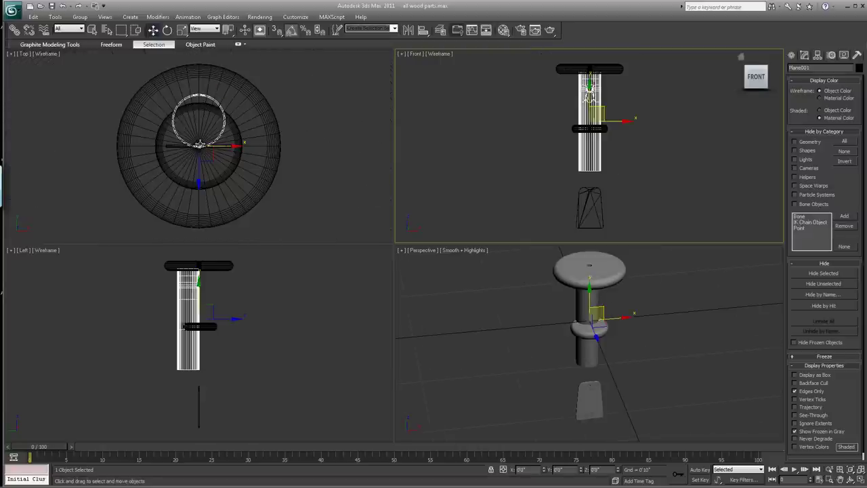
{"action": "left_click", "coordinate": [181, 31]}
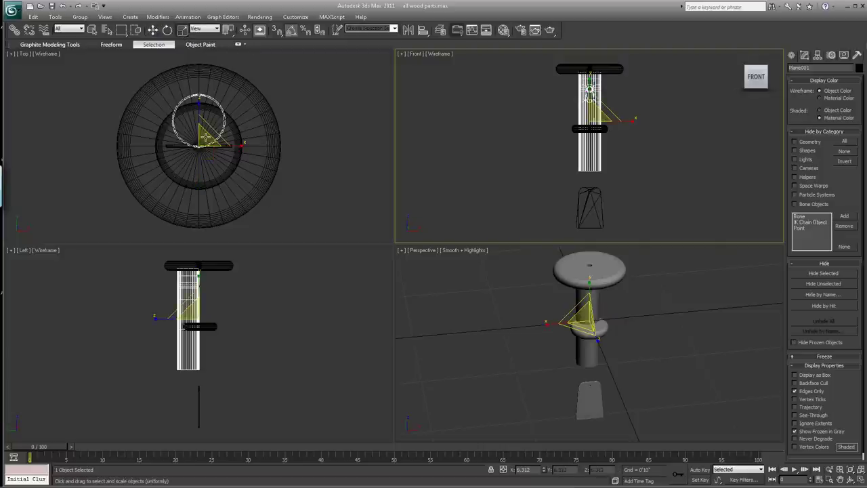
{"action": "left_click", "coordinate": [207, 135]}
{"action": "left_click_drag", "start_coordinate": [205, 136], "coordinate": [181, 189]}
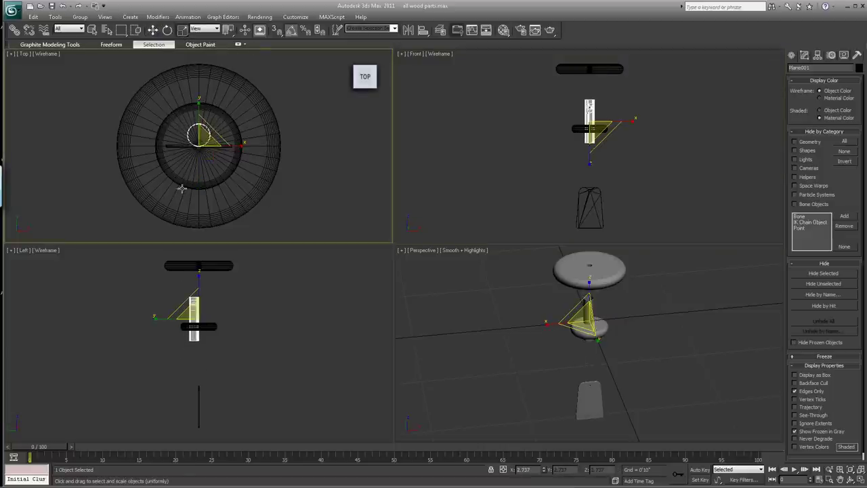
Step: Move the tube to Y 5'2 4/8" beneath the disc's rim and orbit to check it
{"action": "left_click", "coordinate": [153, 29]}
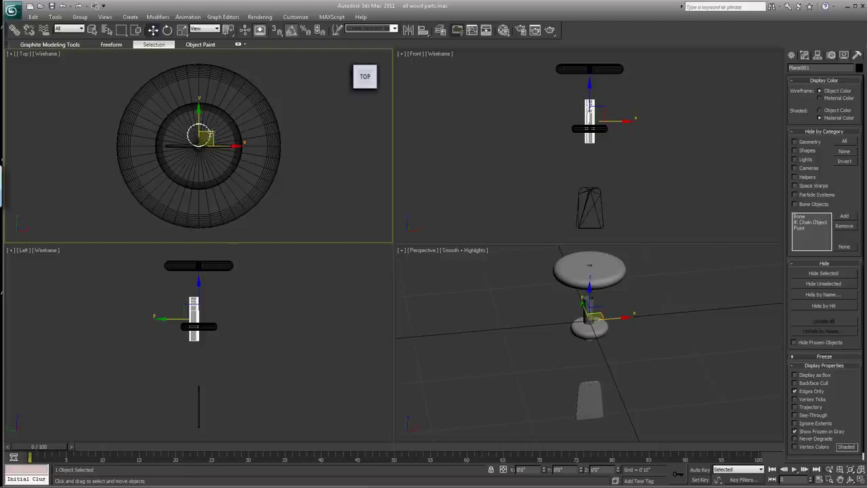
{"action": "left_click_drag", "start_coordinate": [210, 134], "coordinate": [211, 81]}
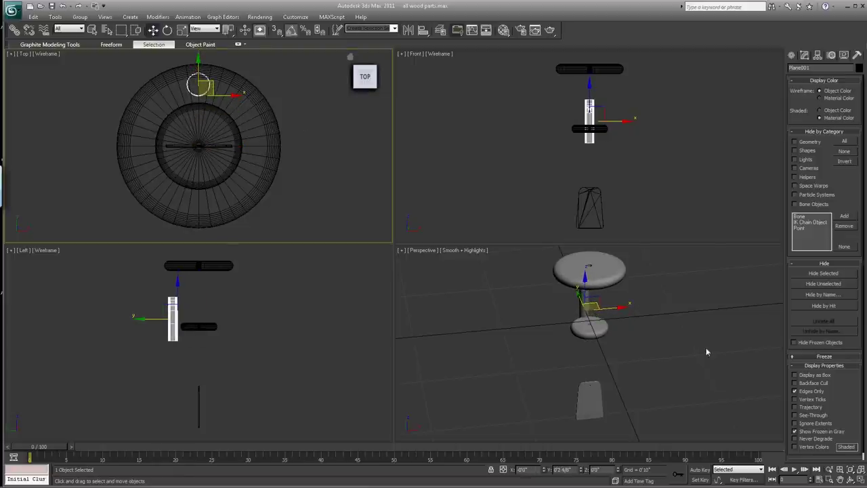
{"action": "left_click", "coordinate": [850, 479]}
{"action": "left_click_drag", "start_coordinate": [634, 384], "coordinate": [643, 362]}
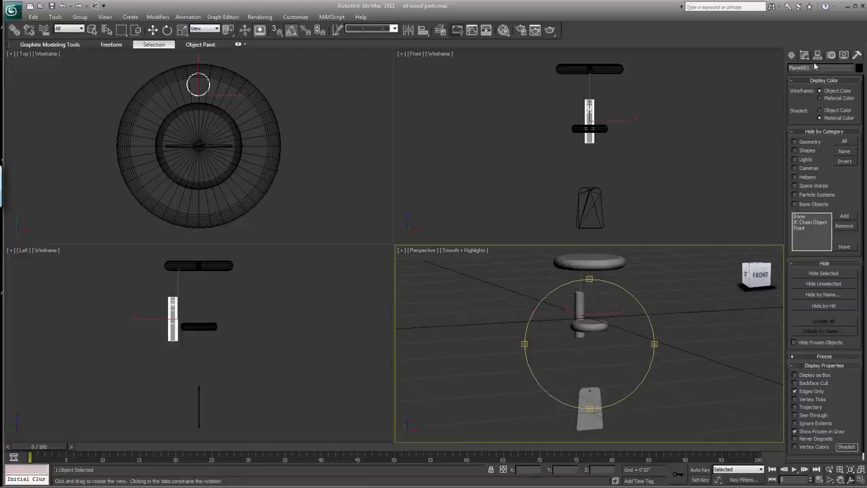
Step: Measure from the top of the post down to the base with a new tape helper
{"action": "left_click", "coordinate": [792, 55]}
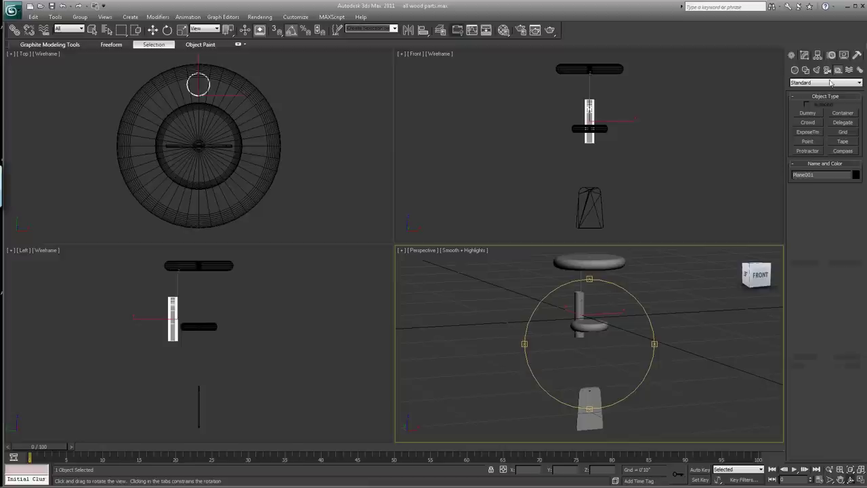
{"action": "left_click", "coordinate": [841, 142]}
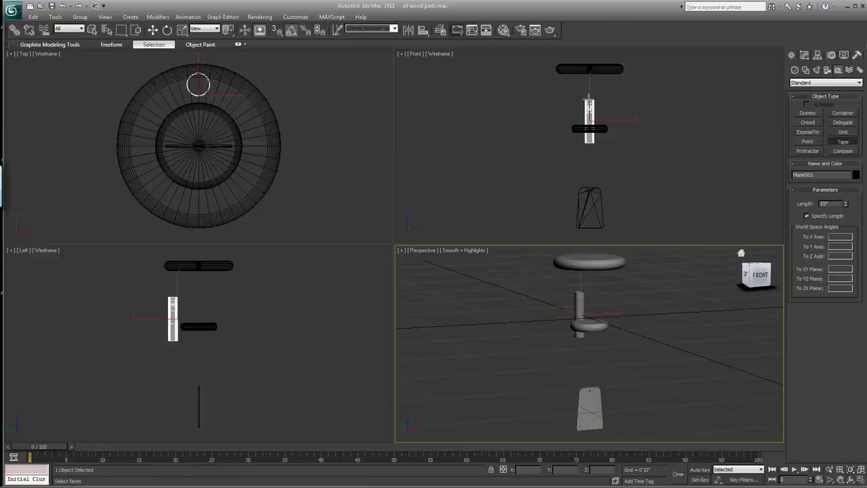
{"action": "left_click_drag", "start_coordinate": [597, 100], "coordinate": [597, 231]}
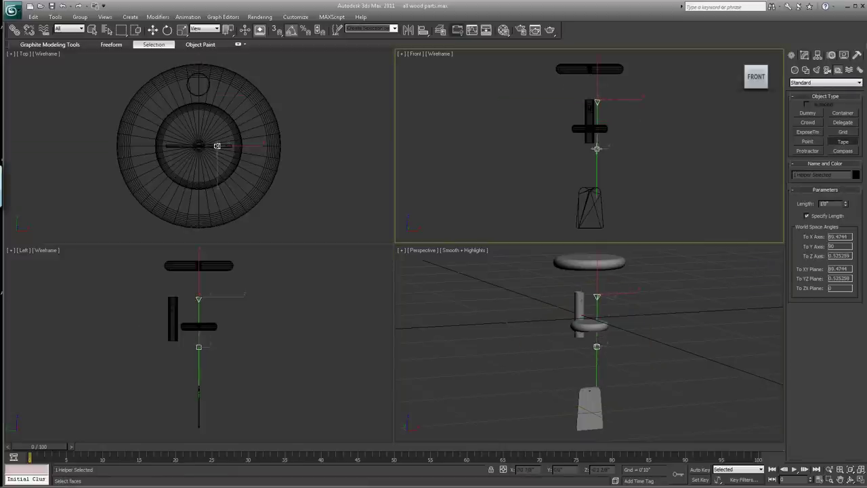
{"action": "right_click", "coordinate": [650, 154]}
Step: Add Edit Poly above Shell on the tube and pull its vertices down to lengthen it
{"action": "left_click", "coordinate": [589, 120]}
{"action": "key", "text": "w"}
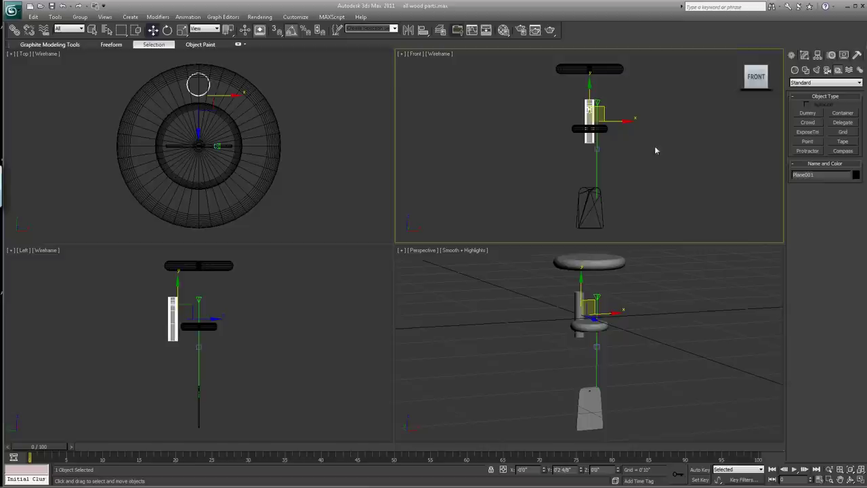
{"action": "left_click", "coordinate": [806, 56]}
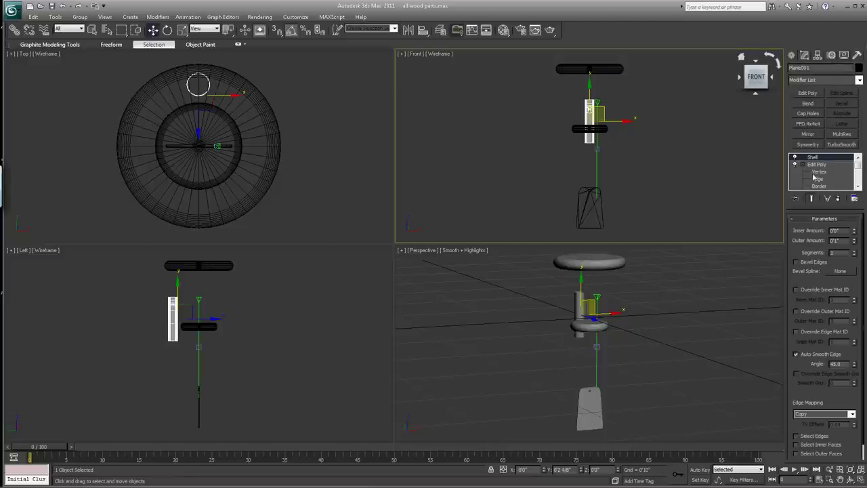
{"action": "left_click", "coordinate": [807, 93]}
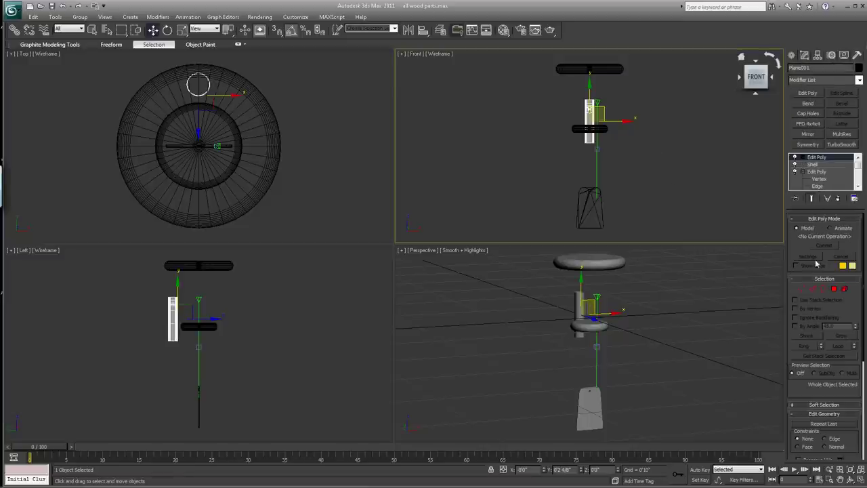
{"action": "left_click", "coordinate": [801, 289]}
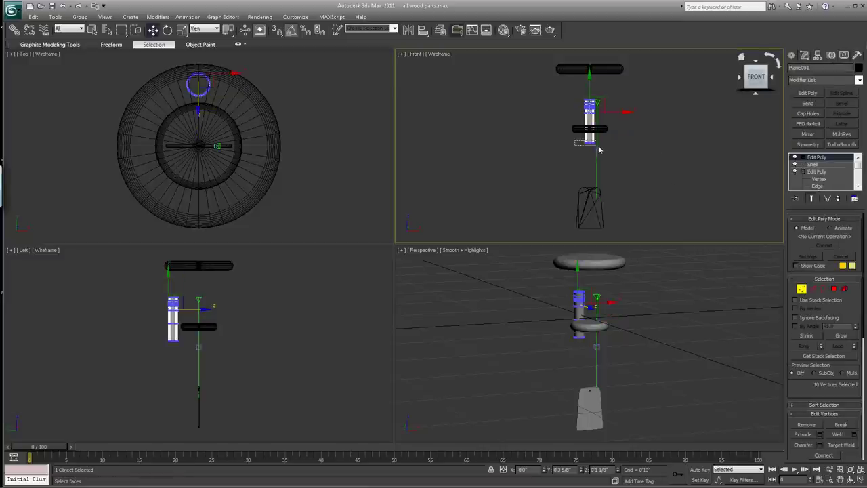
{"action": "left_click_drag", "start_coordinate": [589, 108], "coordinate": [593, 157]}
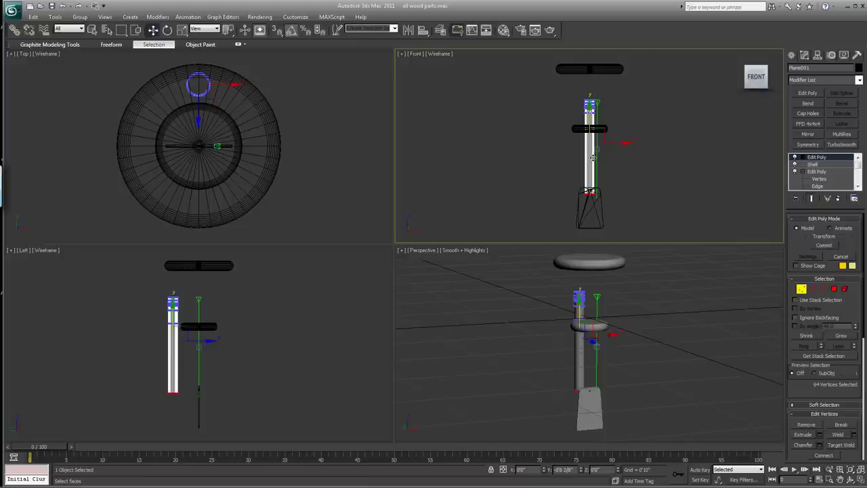
{"action": "left_click", "coordinate": [823, 245]}
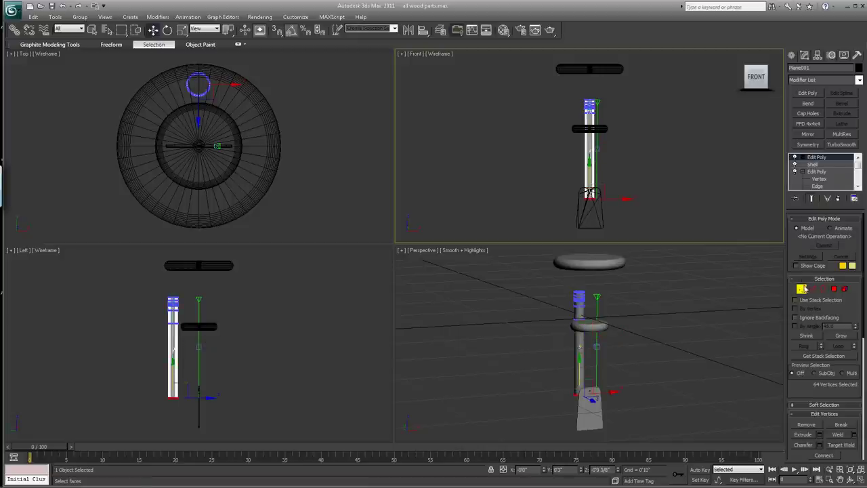
{"action": "left_click", "coordinate": [802, 289]}
Step: Deselect the tape helper and reselect the chime tube
{"action": "left_click", "coordinate": [599, 101]}
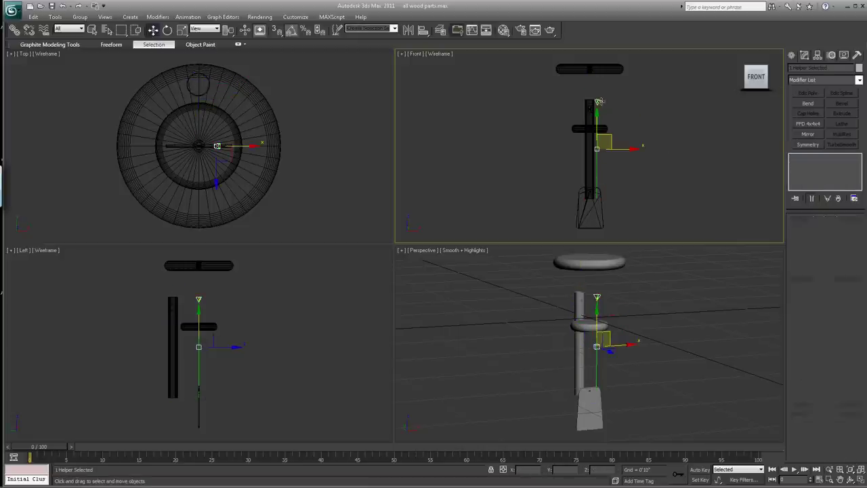
{"action": "left_click", "coordinate": [656, 127]}
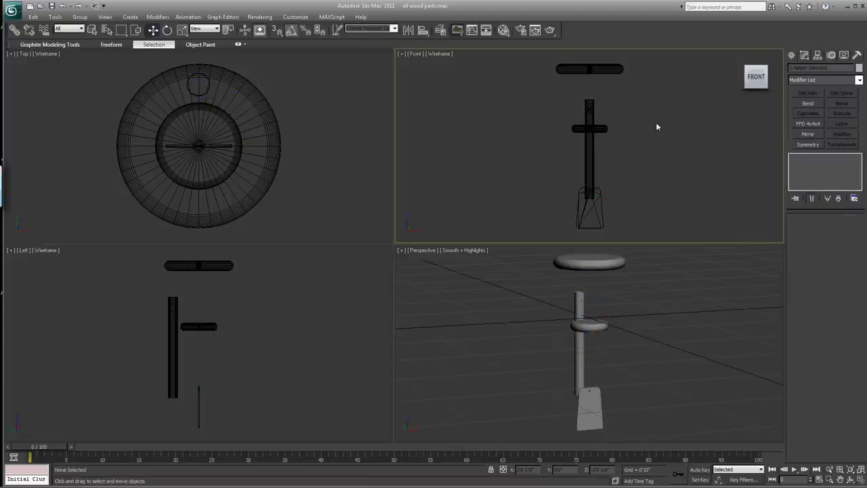
{"action": "left_click", "coordinate": [589, 116]}
{"action": "left_click", "coordinate": [589, 117]}
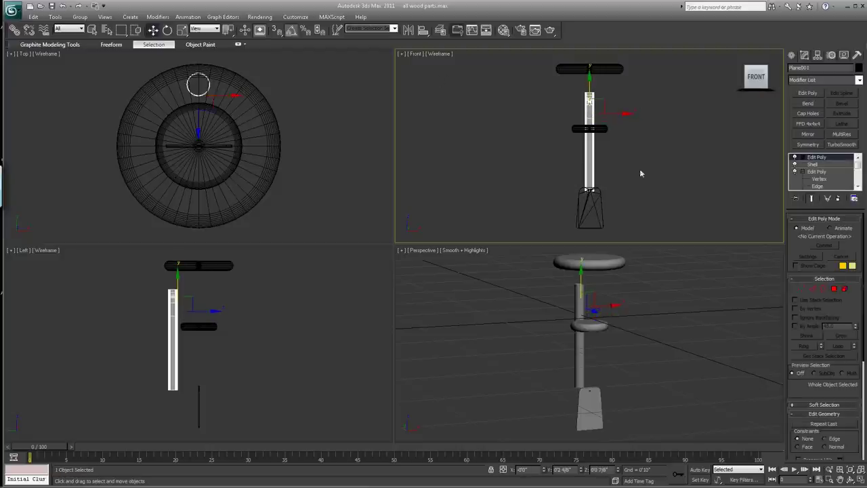
Step: Frame the model in Perspective and rotate the tube 25 degrees about Z
{"action": "right_click", "coordinate": [727, 265]}
{"action": "left_click", "coordinate": [756, 272]}
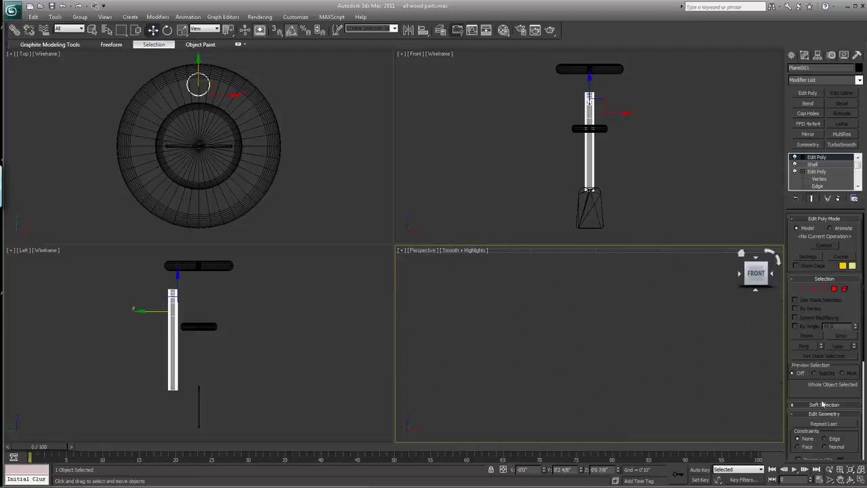
{"action": "key", "text": "z"}
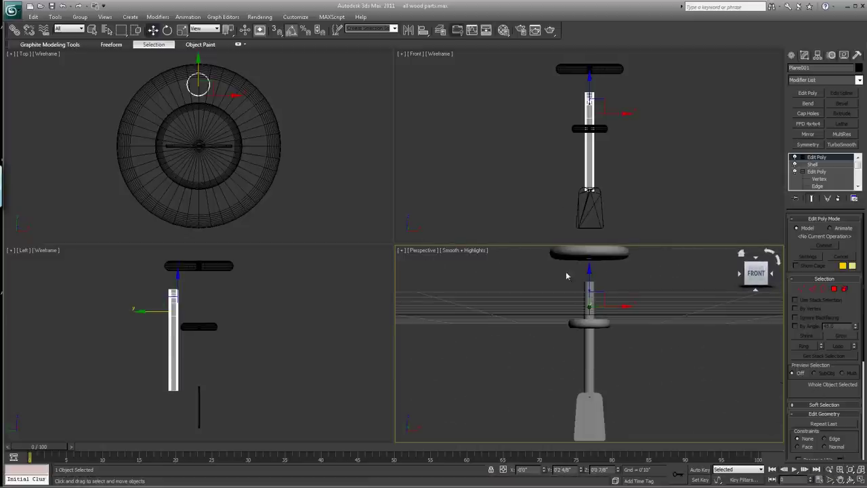
{"action": "left_click", "coordinate": [850, 478]}
{"action": "left_click_drag", "start_coordinate": [606, 296], "coordinate": [653, 332]}
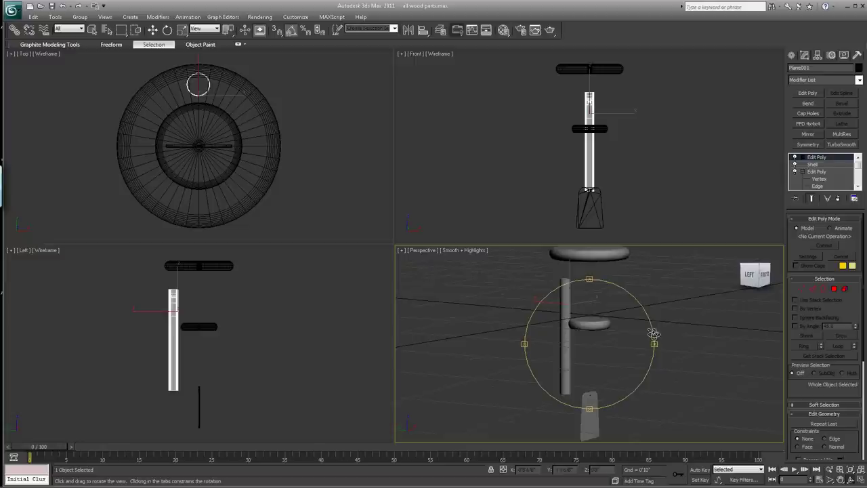
{"action": "left_click", "coordinate": [167, 29]}
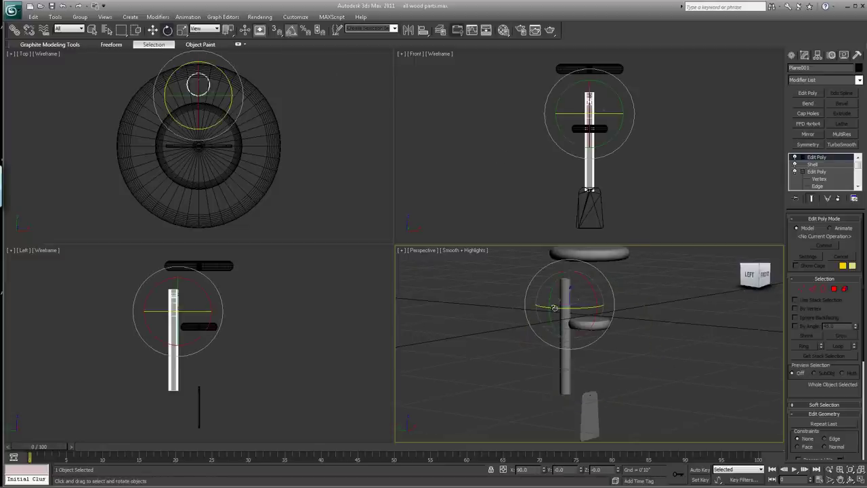
{"action": "left_click_drag", "start_coordinate": [554, 309], "coordinate": [590, 300]}
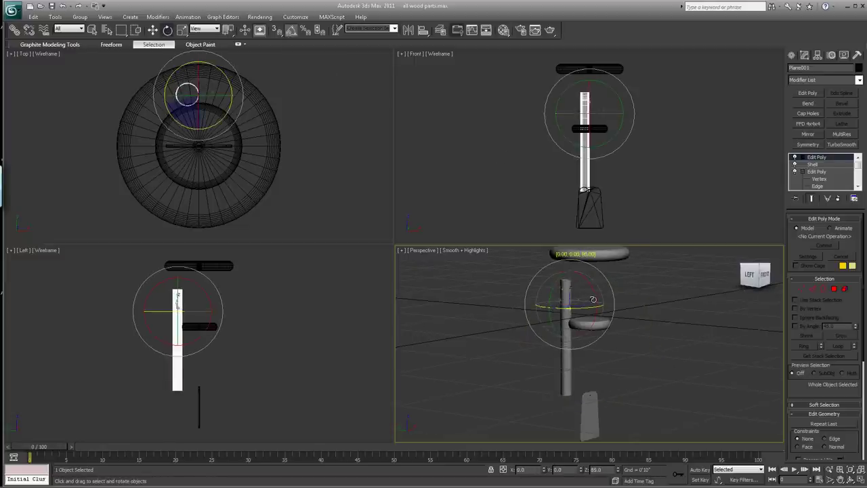
Step: Nudge the tube slightly along Y, then orbit to check its position
{"action": "left_click", "coordinate": [153, 30]}
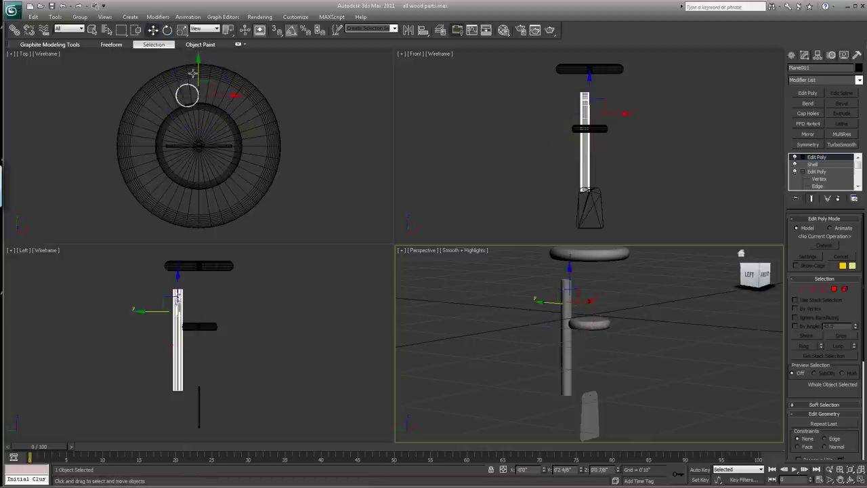
{"action": "left_click_drag", "start_coordinate": [198, 66], "coordinate": [198, 56]}
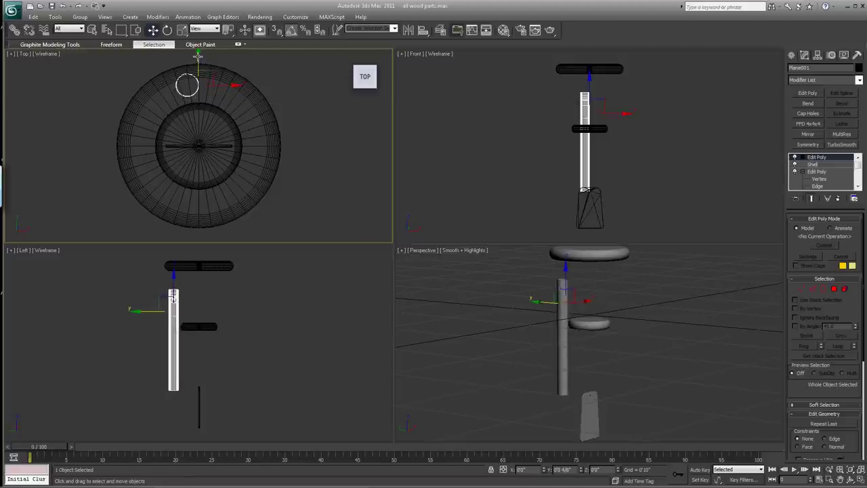
{"action": "left_click", "coordinate": [850, 478]}
{"action": "mouse_move", "coordinate": [573, 319]}
{"action": "left_mouse_down"}
{"action": "mouse_move", "coordinate": [607, 332]}
{"action": "mouse_move", "coordinate": [629, 321]}
{"action": "mouse_move", "coordinate": [538, 309]}
{"action": "mouse_move", "coordinate": [528, 322]}
{"action": "left_mouse_up"}
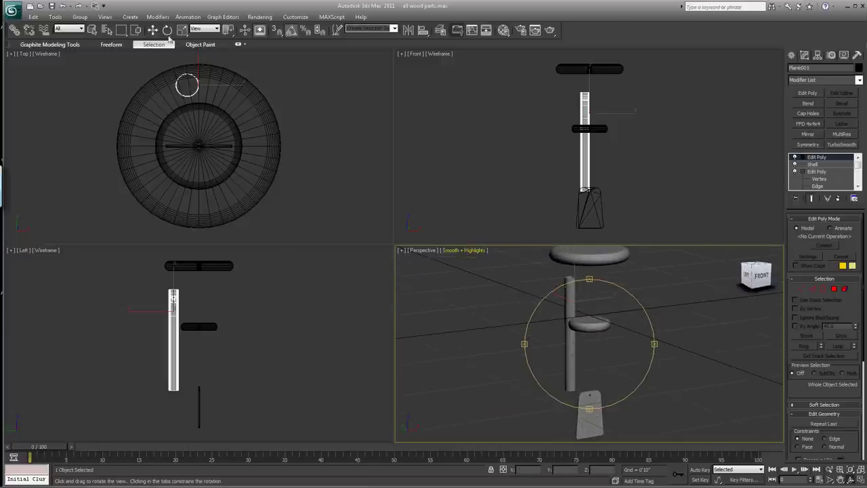
Step: Shift the tube along X, then center its pivot and raise it to the tube's top end
{"action": "left_click", "coordinate": [153, 30]}
{"action": "left_click_drag", "start_coordinate": [220, 85], "coordinate": [231, 84]}
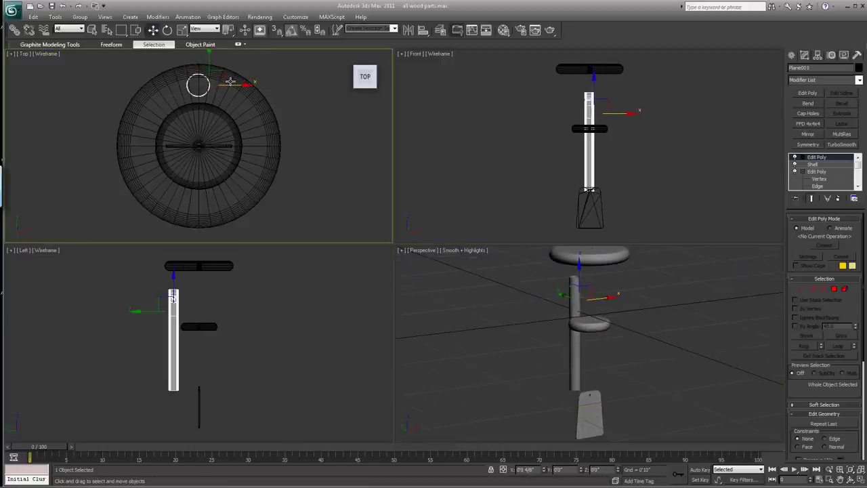
{"action": "left_click", "coordinate": [816, 56]}
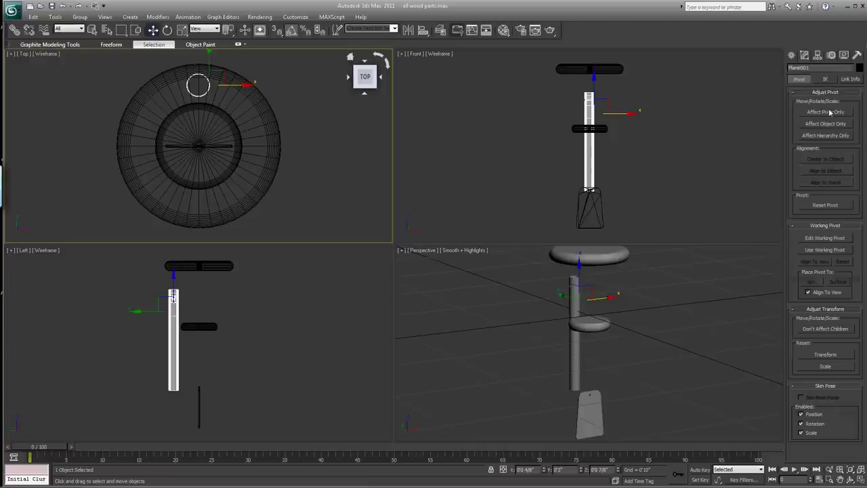
{"action": "left_click", "coordinate": [824, 112]}
{"action": "left_click", "coordinate": [826, 159]}
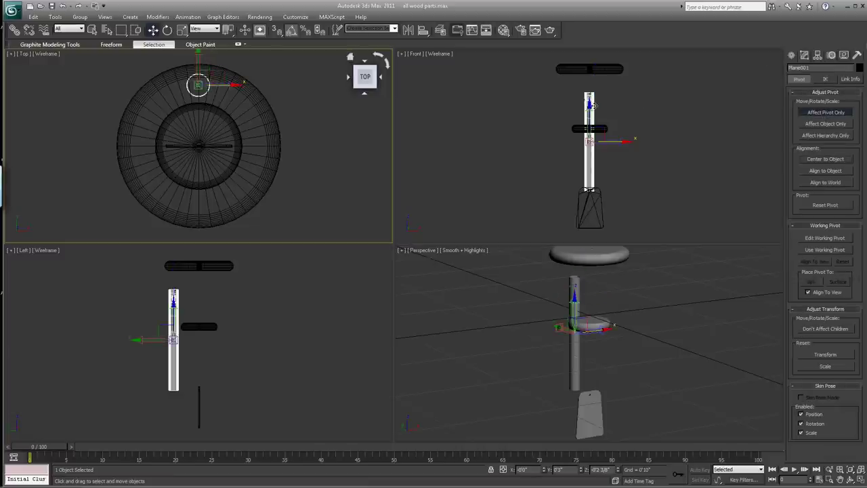
{"action": "left_click_drag", "start_coordinate": [588, 107], "coordinate": [589, 65]}
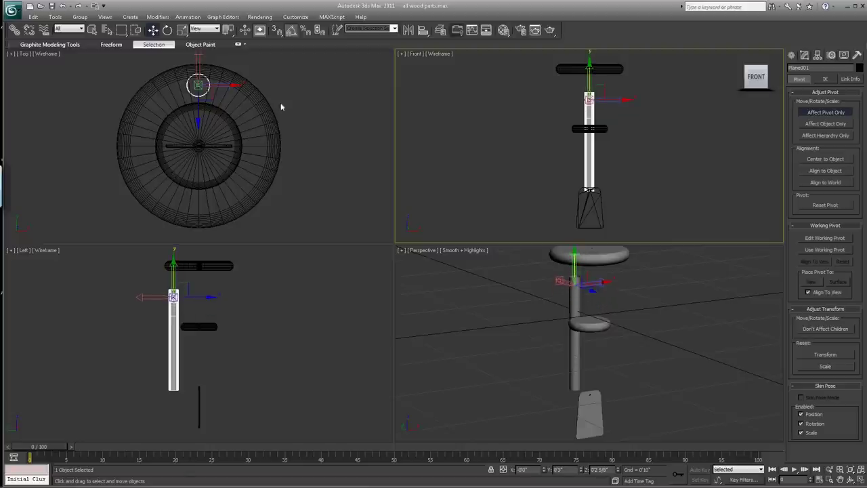
{"action": "left_click", "coordinate": [806, 114]}
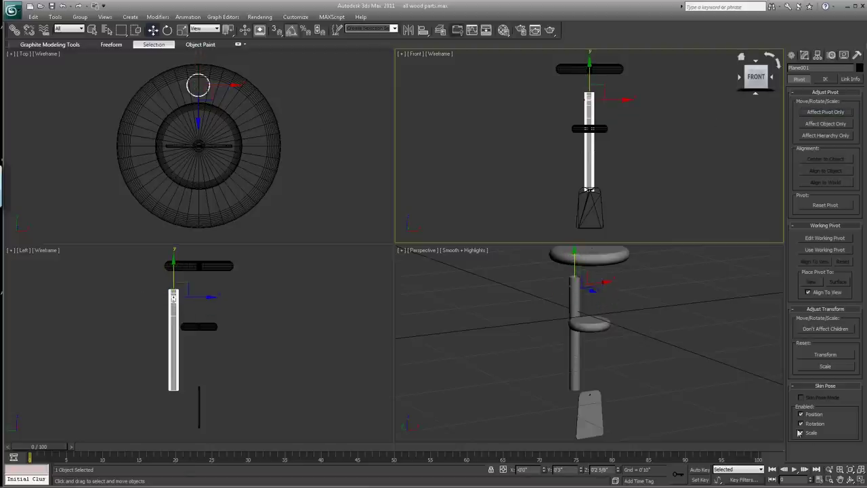
{"action": "left_click", "coordinate": [844, 478]}
{"action": "mouse_move", "coordinate": [610, 376]}
{"action": "left_mouse_down"}
{"action": "mouse_move", "coordinate": [649, 358]}
{"action": "mouse_move", "coordinate": [630, 356]}
{"action": "mouse_move", "coordinate": [611, 369]}
{"action": "mouse_move", "coordinate": [620, 368]}
{"action": "left_mouse_up"}
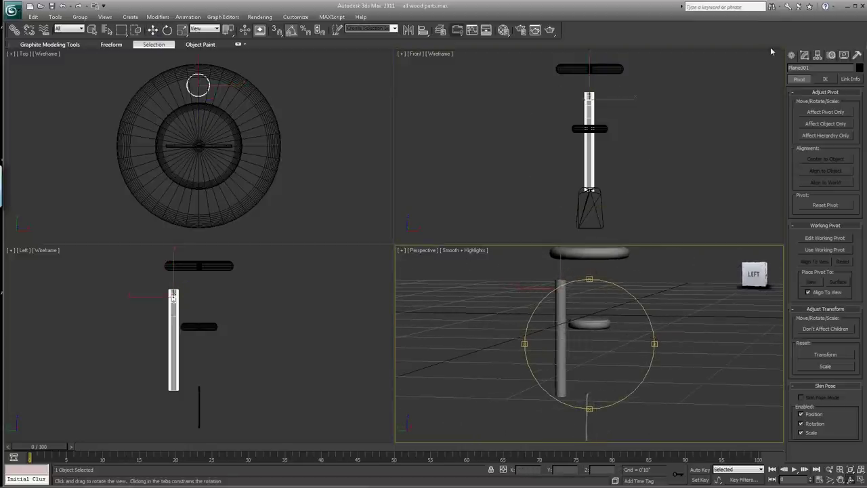
Step: Rename the tube to 'chime 01' and save the scene as 'wood and chime.max'
{"action": "left_click", "coordinate": [812, 69]}
{"action": "type", "text": "chime"}
{"action": "left_click", "coordinate": [12, 10]}
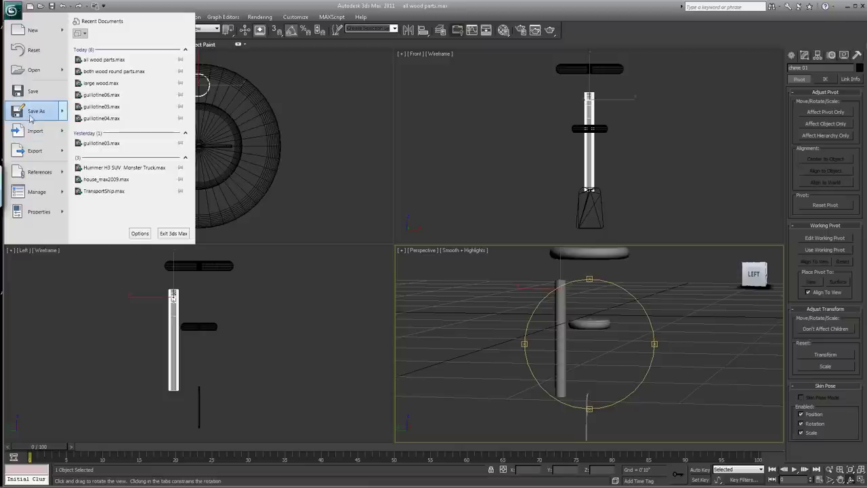
{"action": "left_click", "coordinate": [34, 111]}
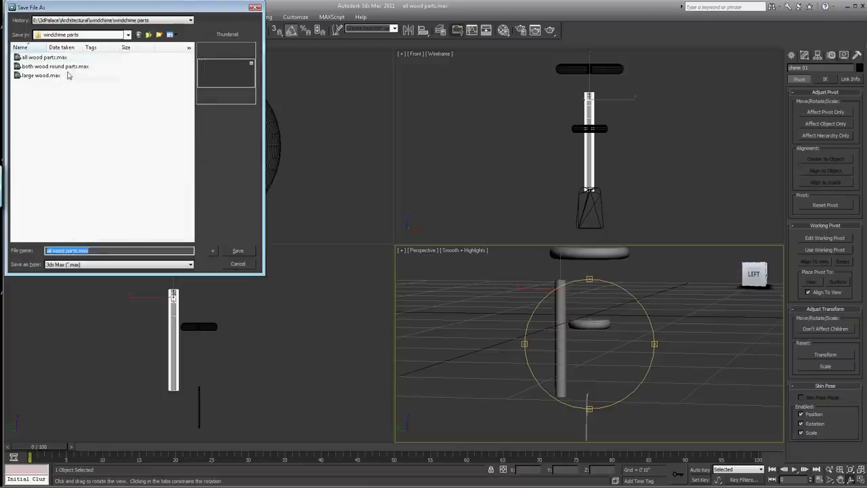
{"action": "type", "text": "wood"}
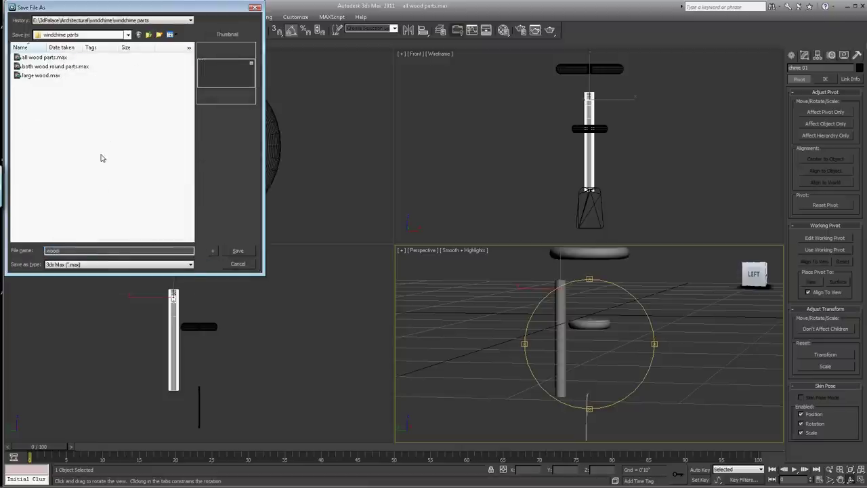
{"action": "type", "text": " and chime"}
{"action": "key", "text": "Return"}
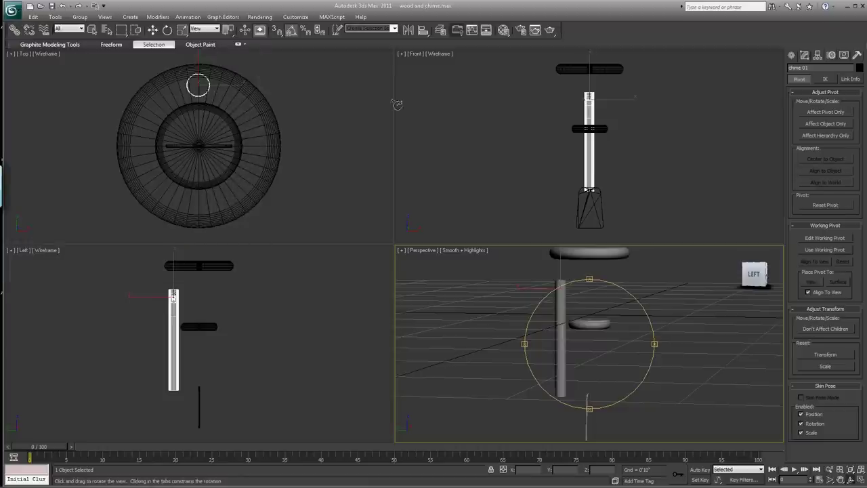
Step: Return to Select and Move and use the controls at the bottom of the window
{"action": "left_click", "coordinate": [153, 30]}
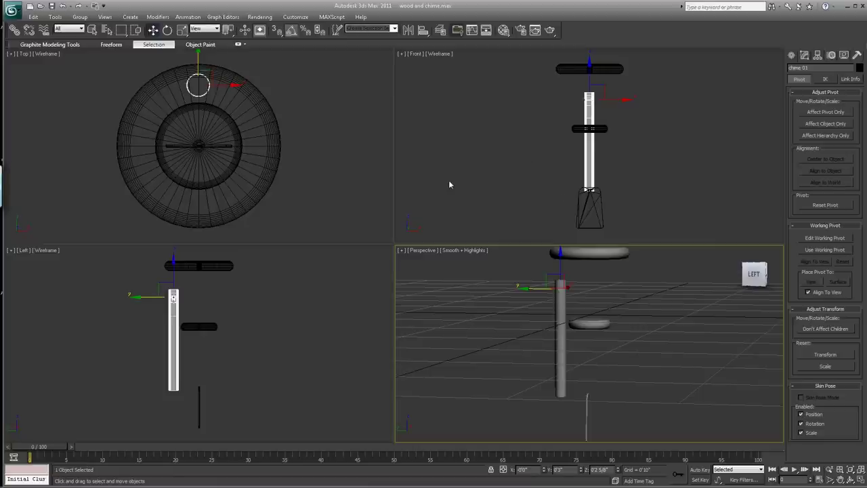
{"action": "mouse_move", "coordinate": [352, 482]}
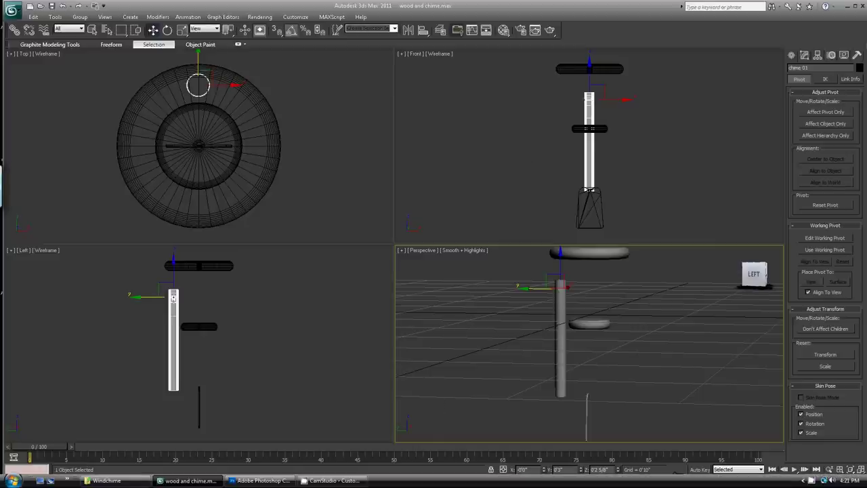
{"action": "left_click", "coordinate": [350, 480]}
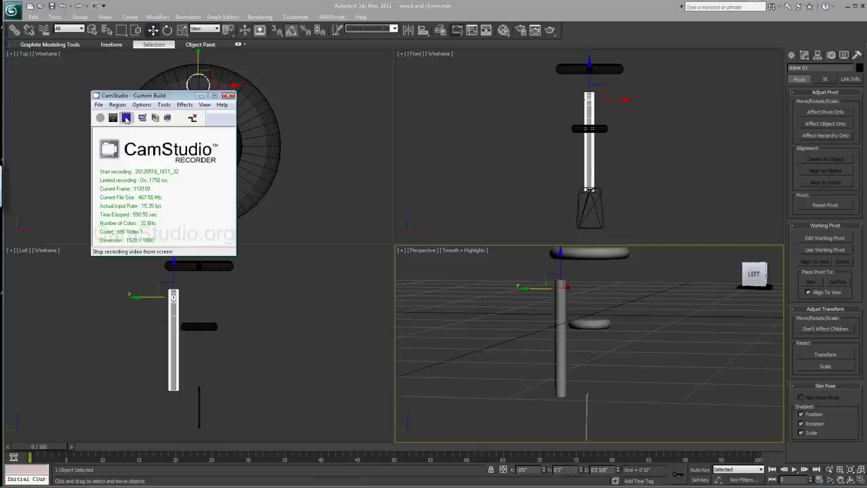